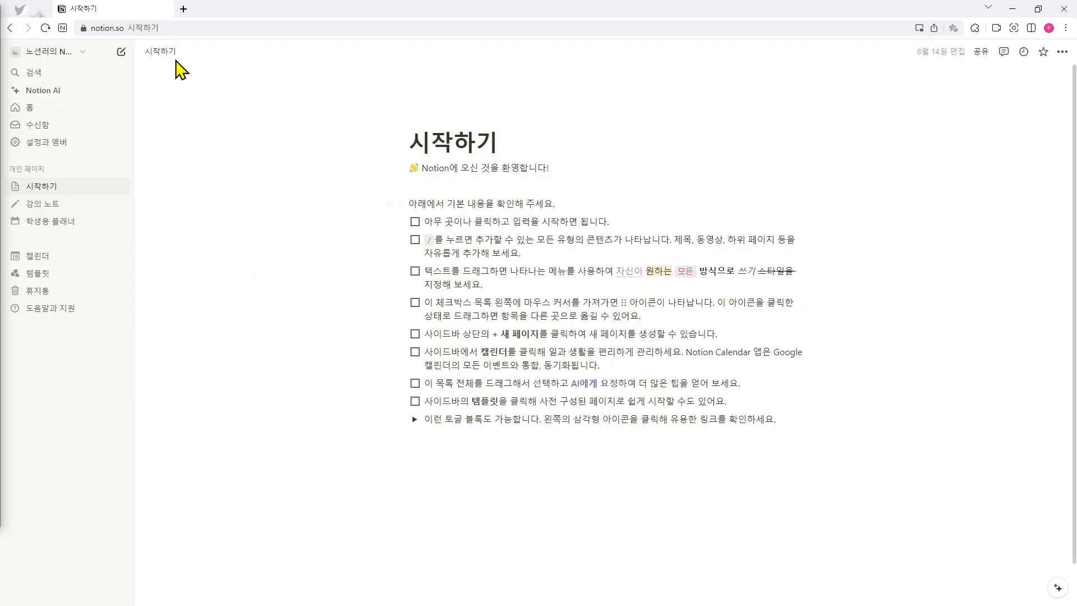
Open the 학교 category in the template gallery
left_click(39, 275)
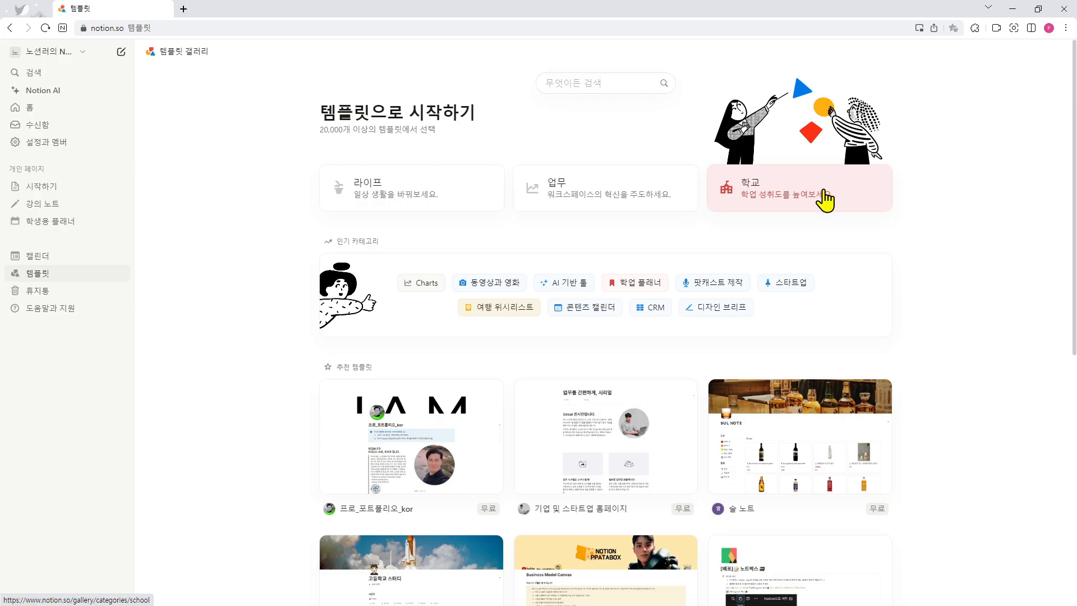
left_click(860, 208)
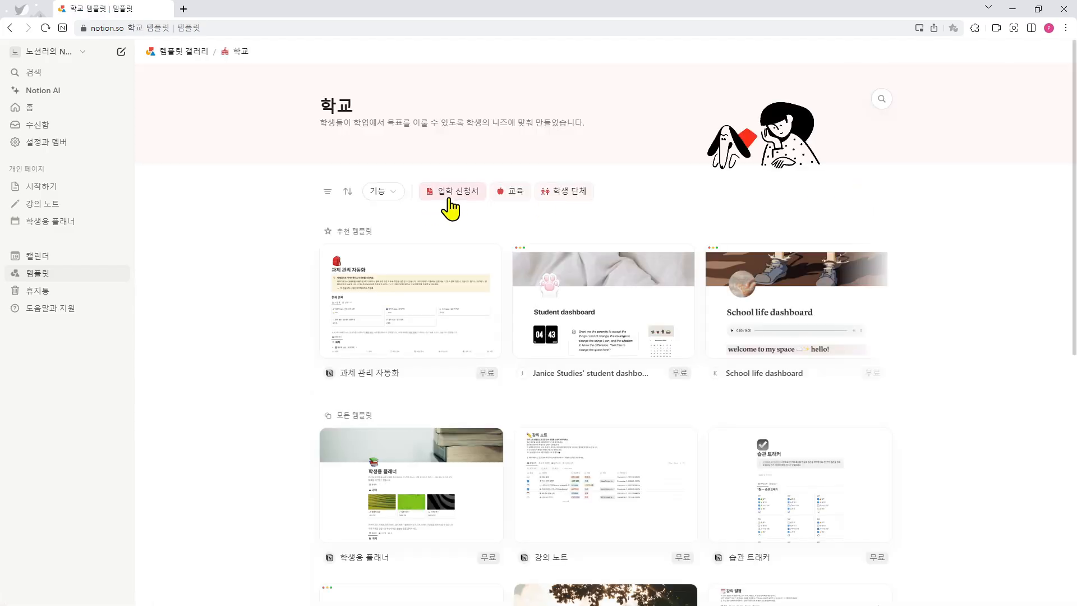
Examine the price, creator and language filter options for the school templates and look through the template list
left_click(329, 194)
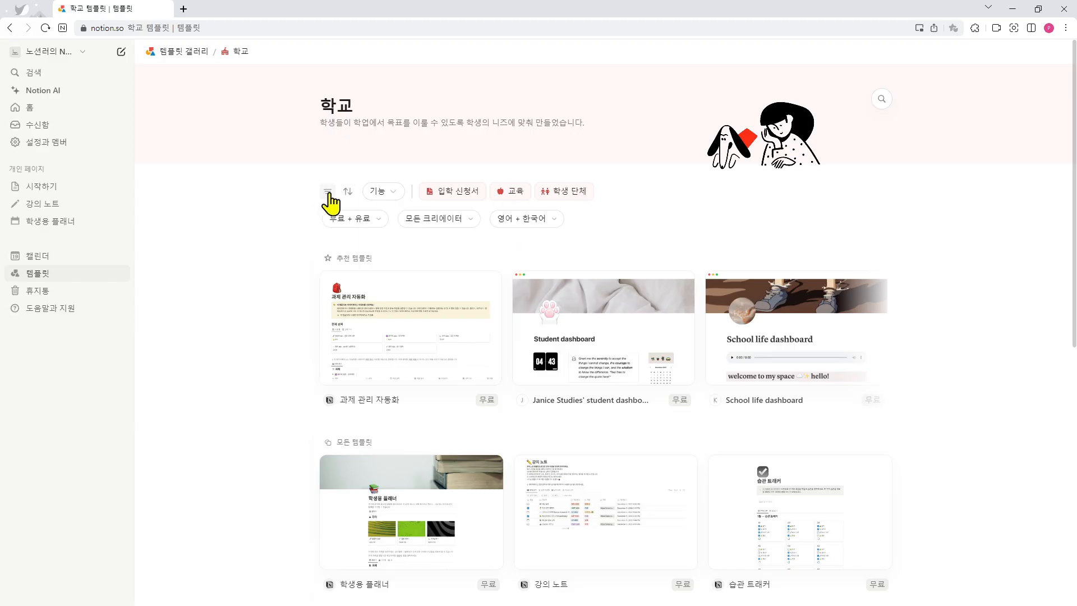
left_click(348, 224)
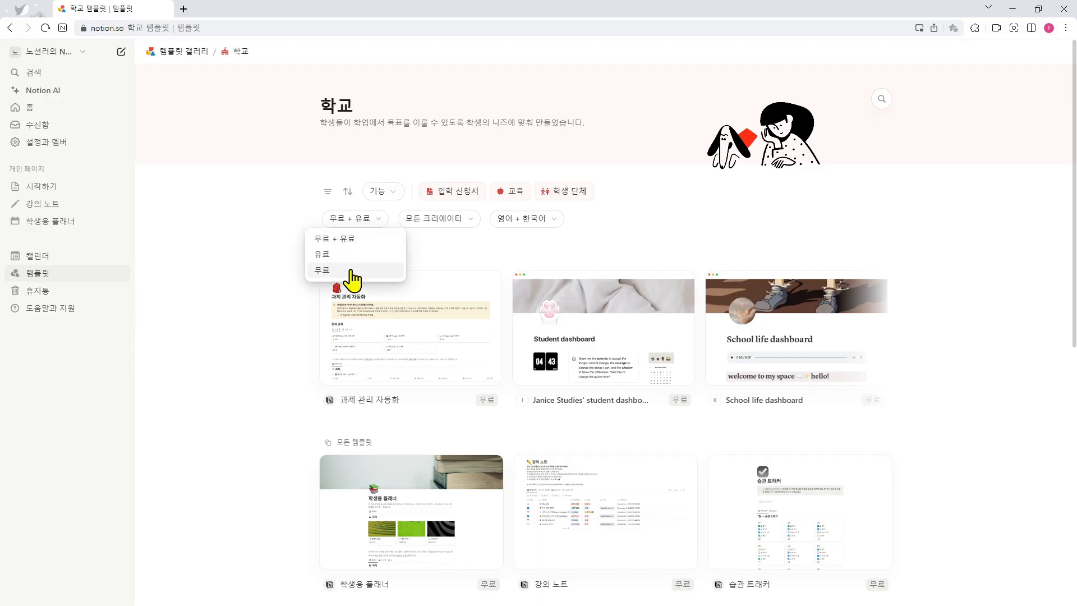
left_click(270, 258)
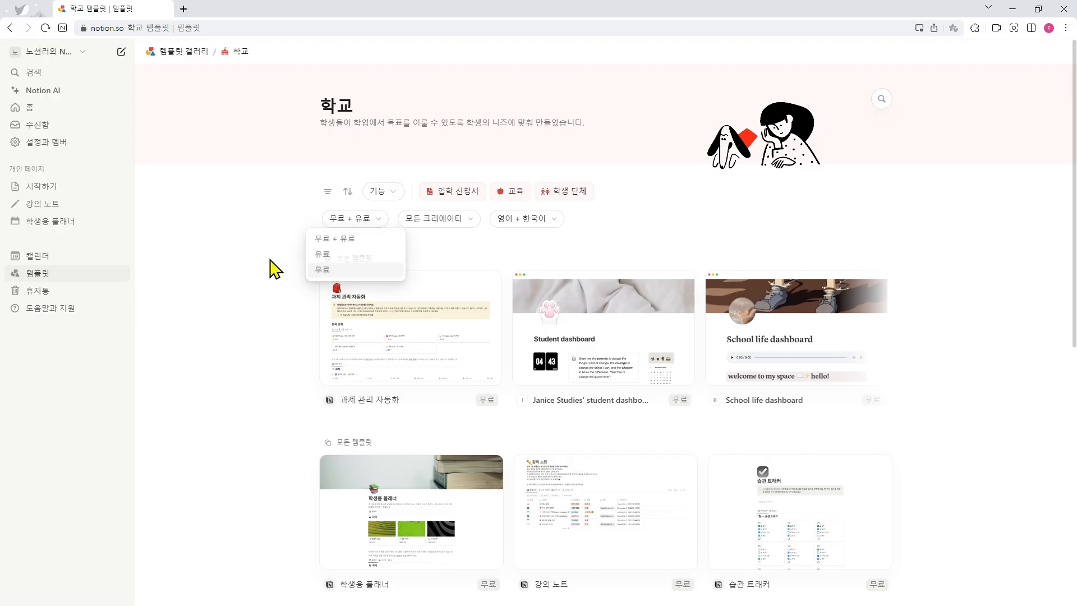
left_click(437, 219)
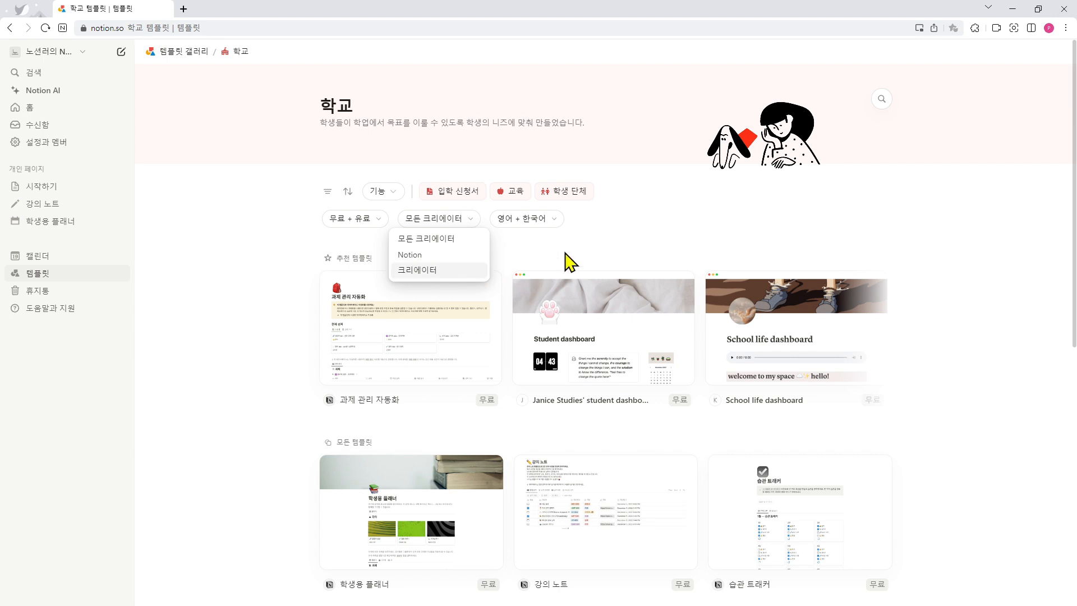
left_click(666, 238)
left_click(523, 220)
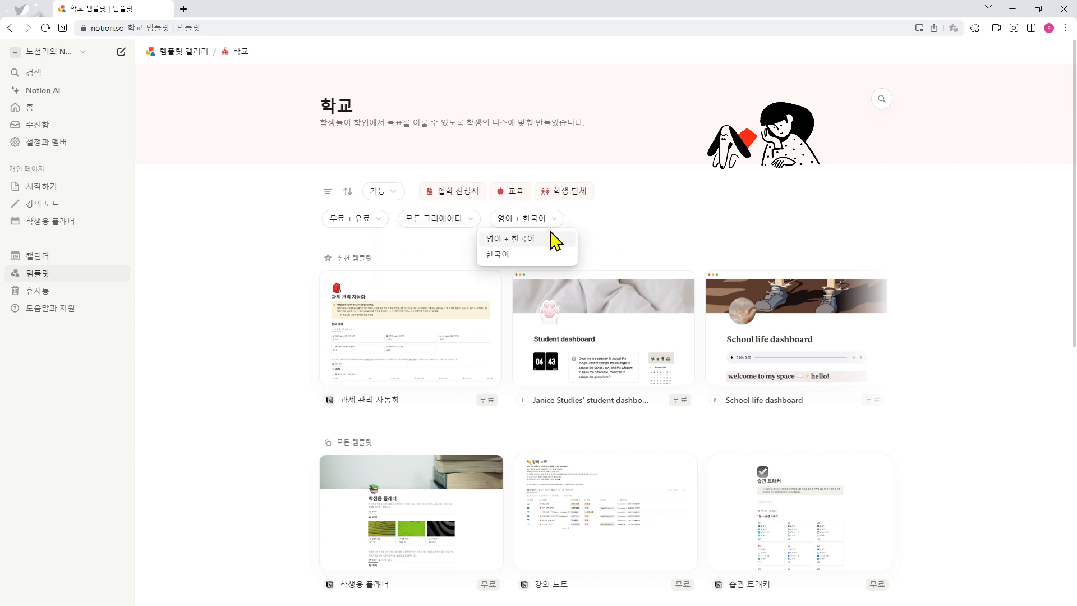
left_click(643, 235)
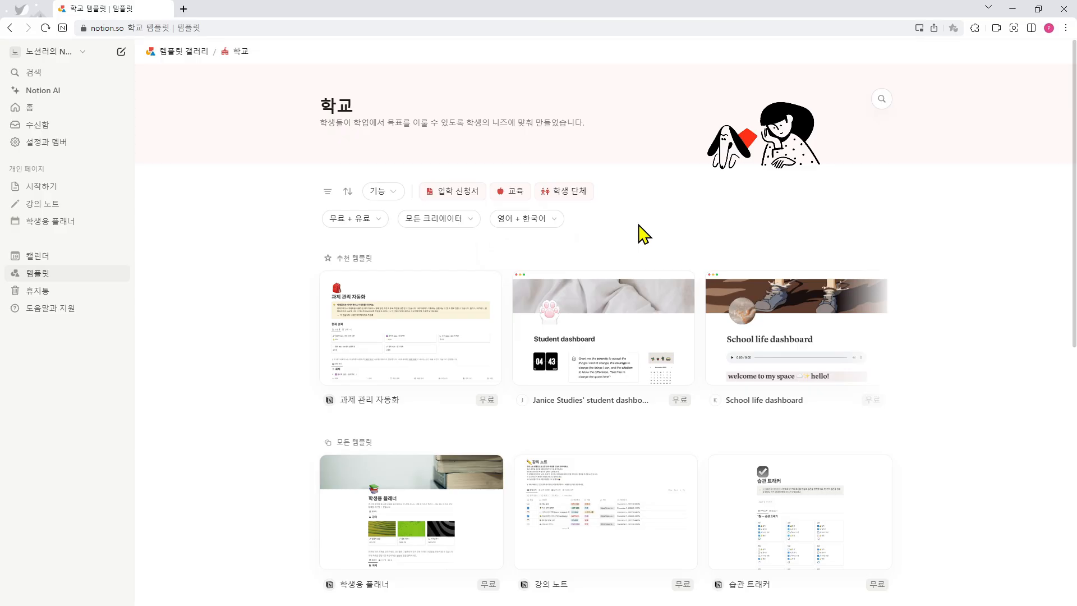
scroll(685, 331, "down", 5)
scroll(686, 329, "up", 3)
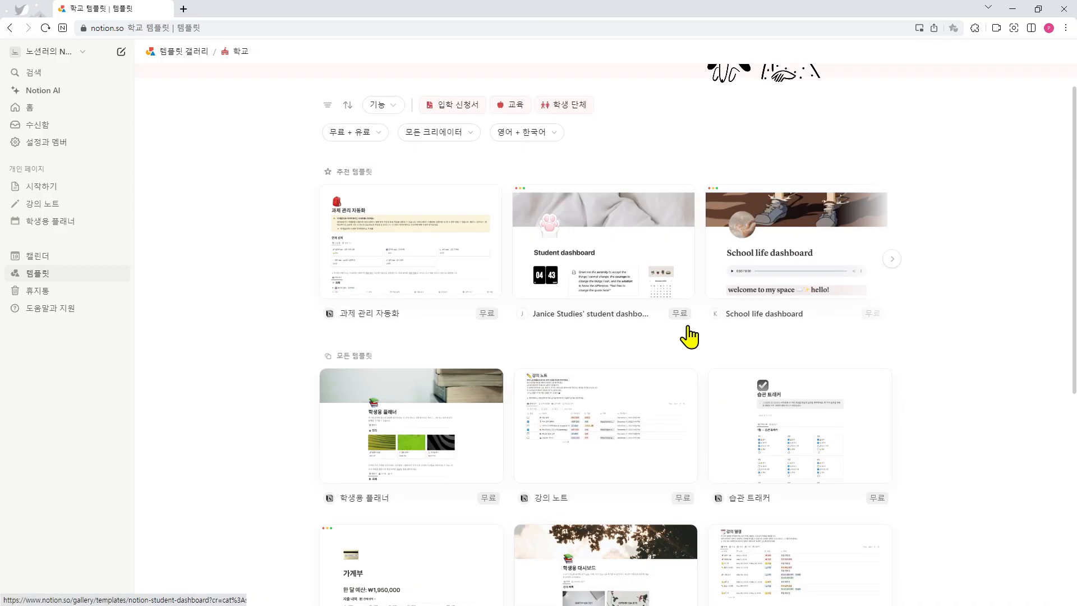
scroll(686, 334, "up", 2)
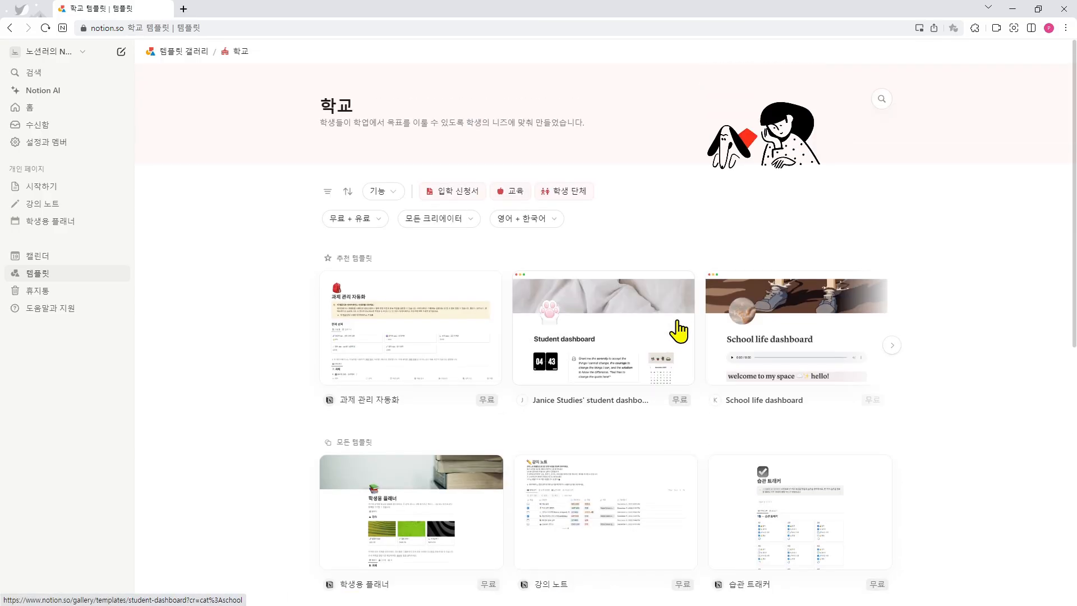
Search the template gallery for 교무수첩
left_click(881, 100)
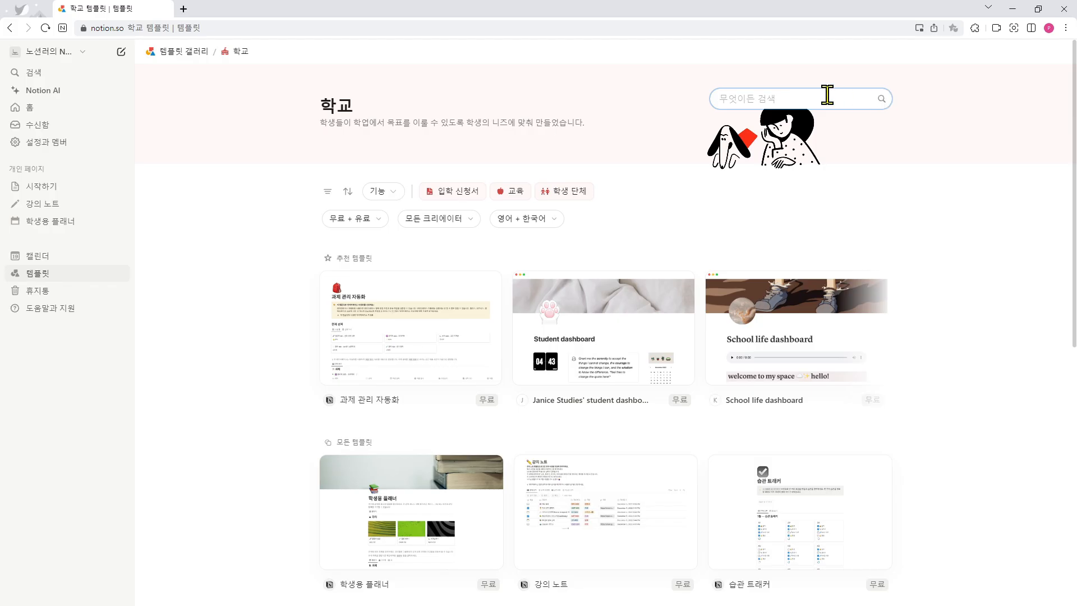
type("과")
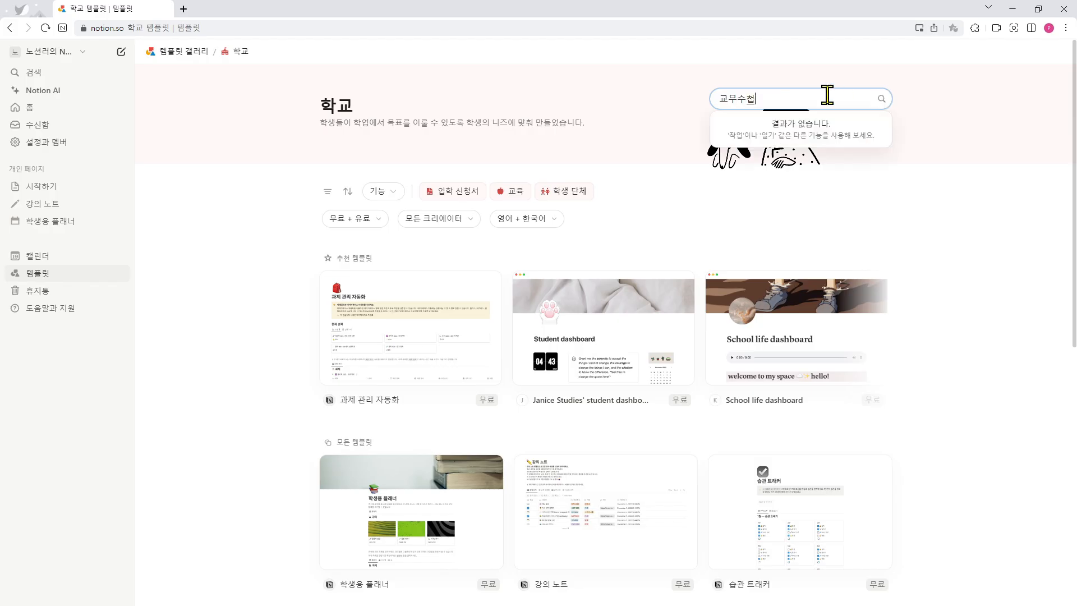
key("Return")
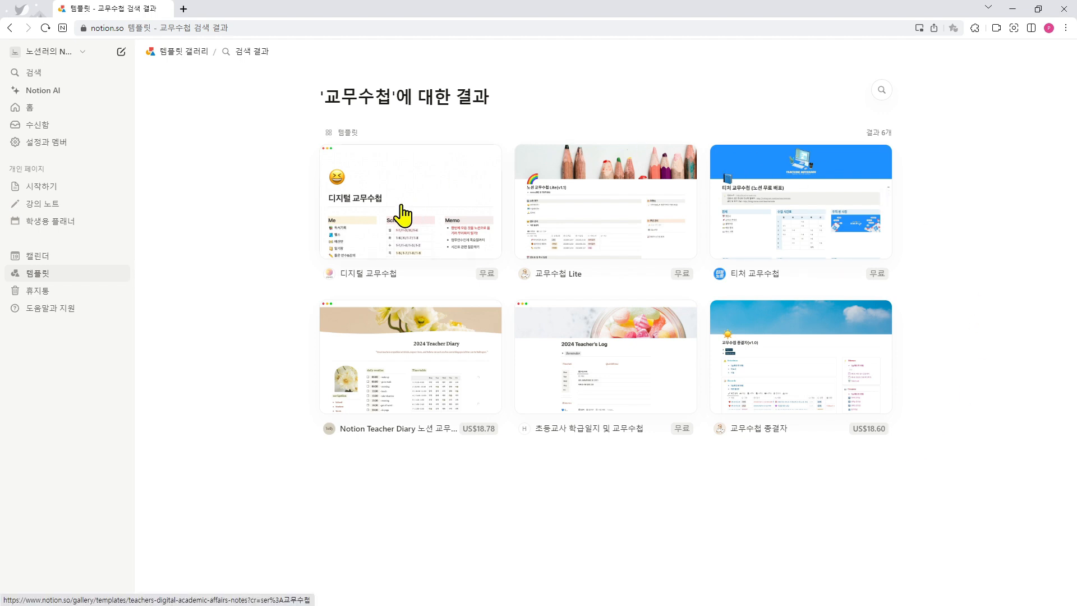
Add the free 디지털 교무수첩 template to the personal pages and look over the added page
left_click(452, 227)
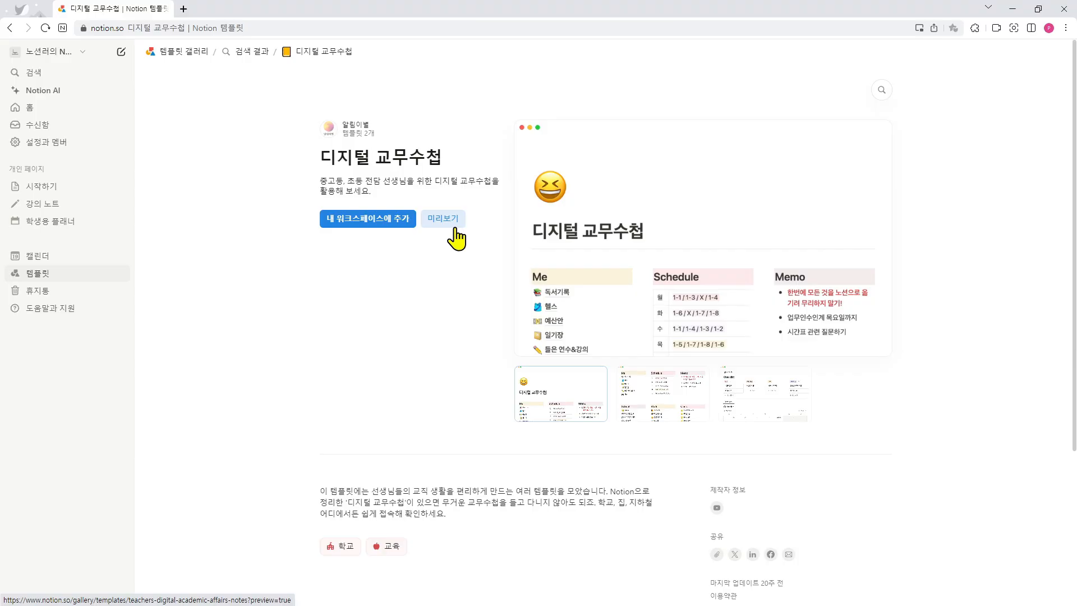
left_click(370, 222)
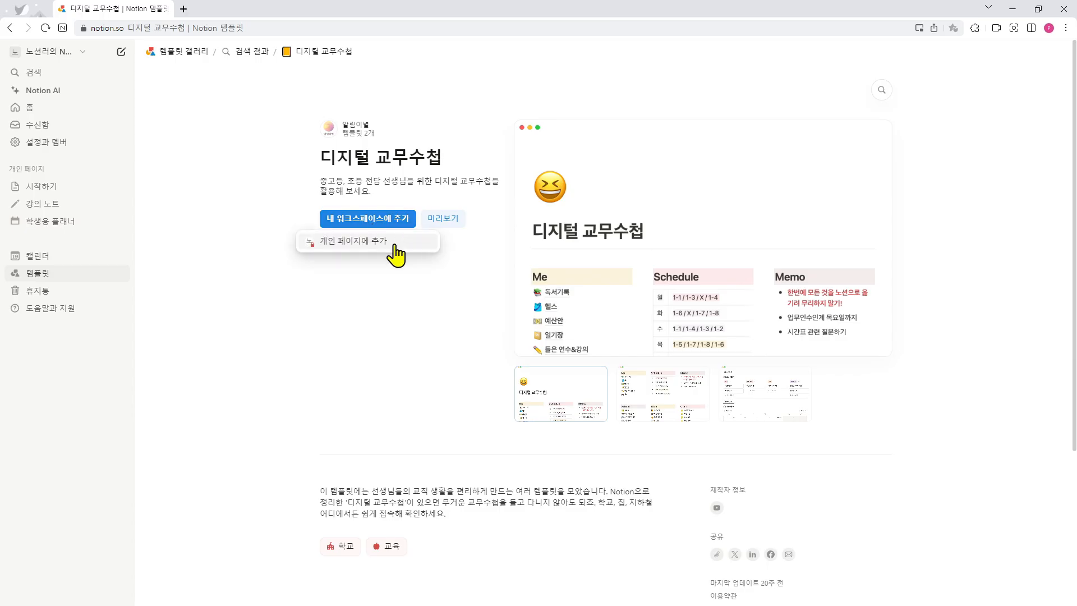
left_click(365, 243)
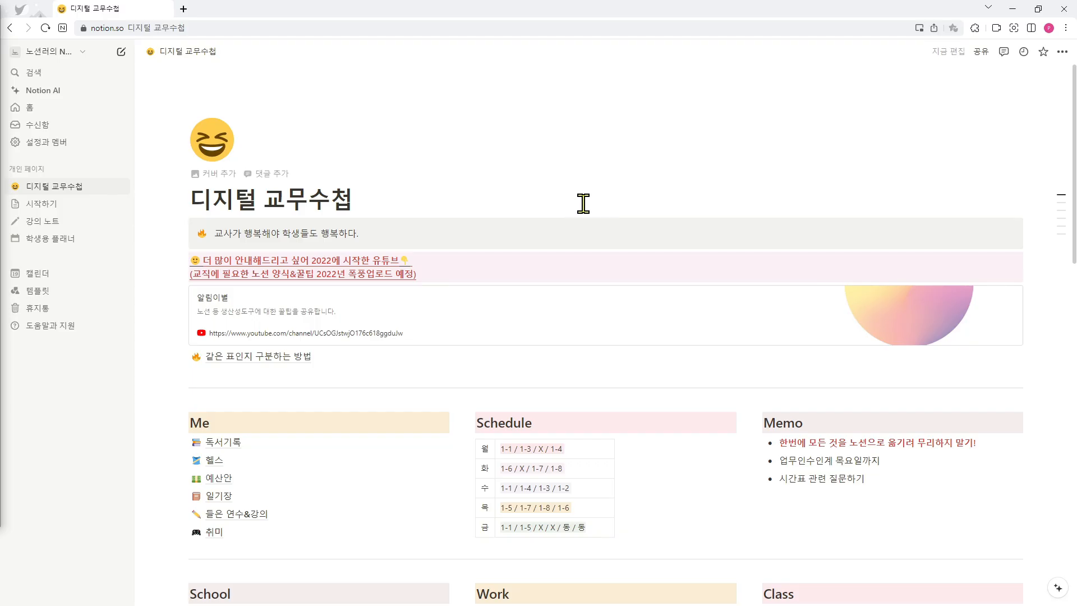
scroll(581, 204, "down", 4)
scroll(420, 241, "up", 4)
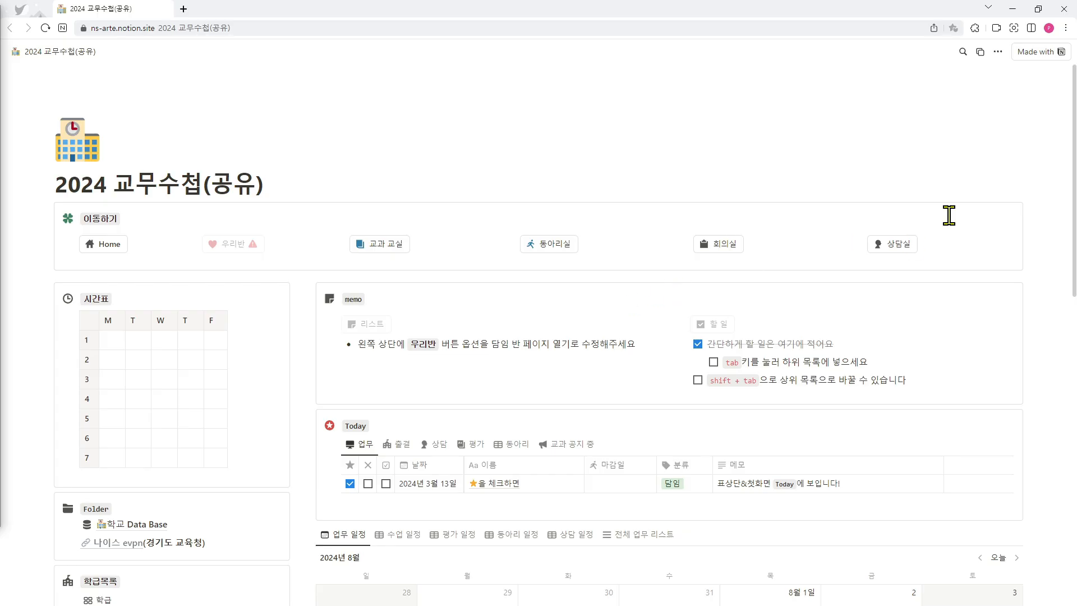
Duplicate the shared 2024 교무수첩(공유) page into the workspace's personal pages
left_click(981, 52)
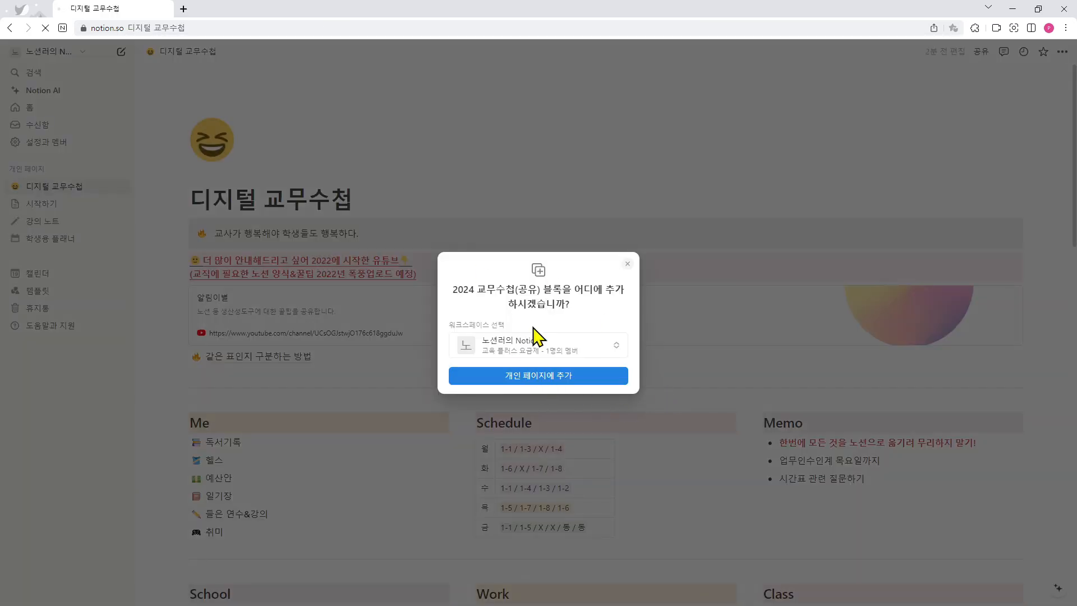
left_click(564, 376)
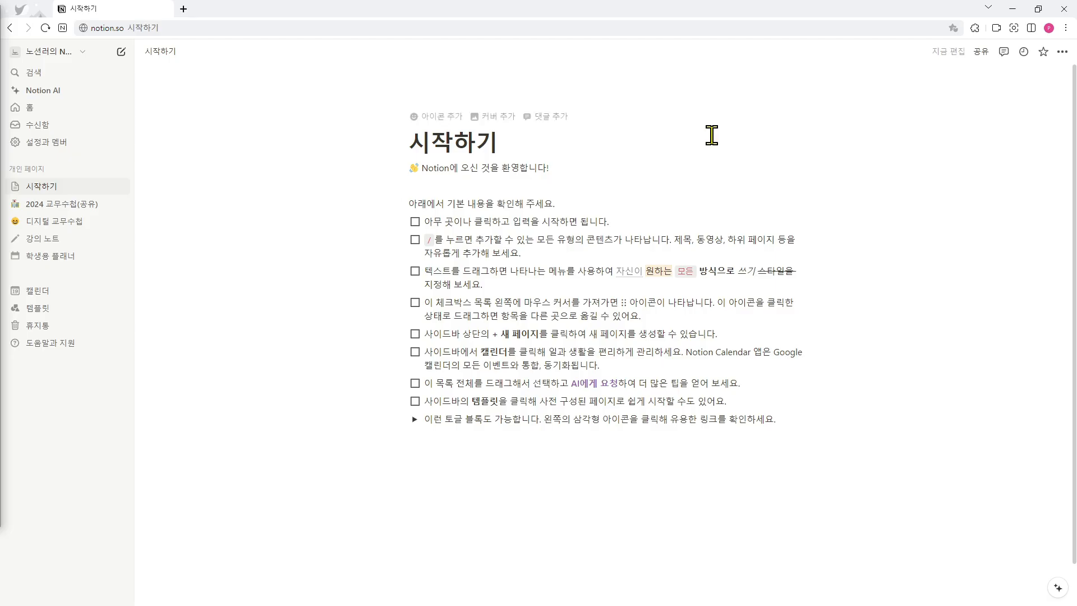
Publish the 시작하기 page to the web
left_click(981, 54)
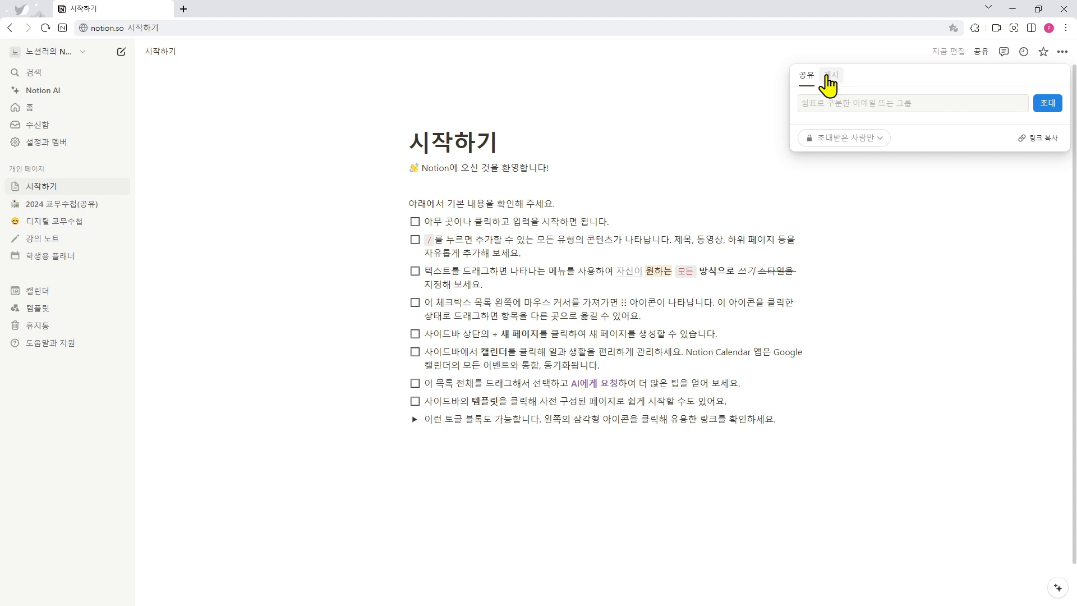
left_click(834, 79)
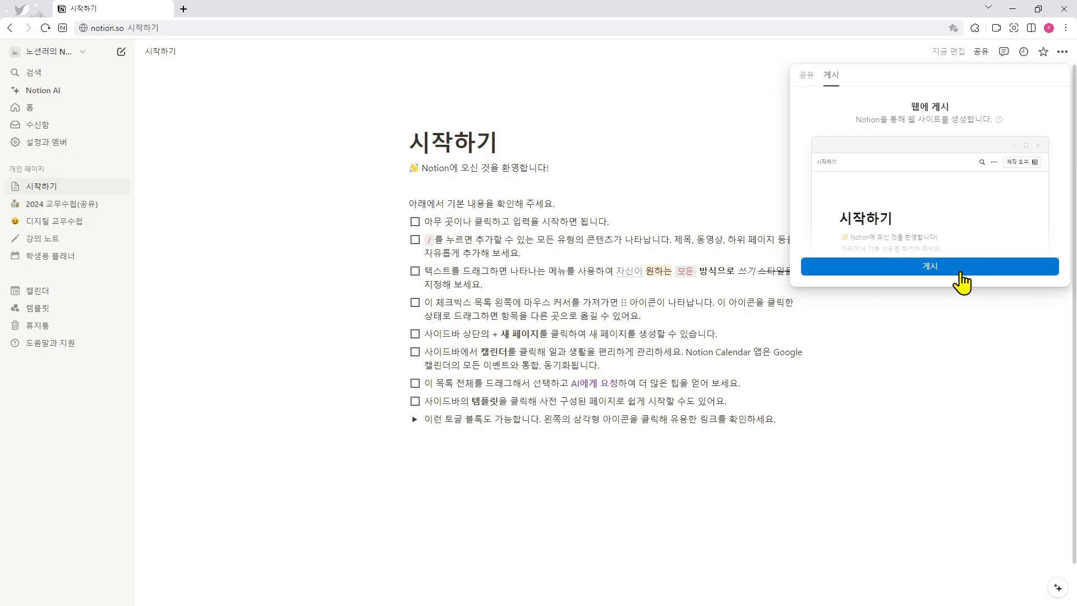
left_click(945, 269)
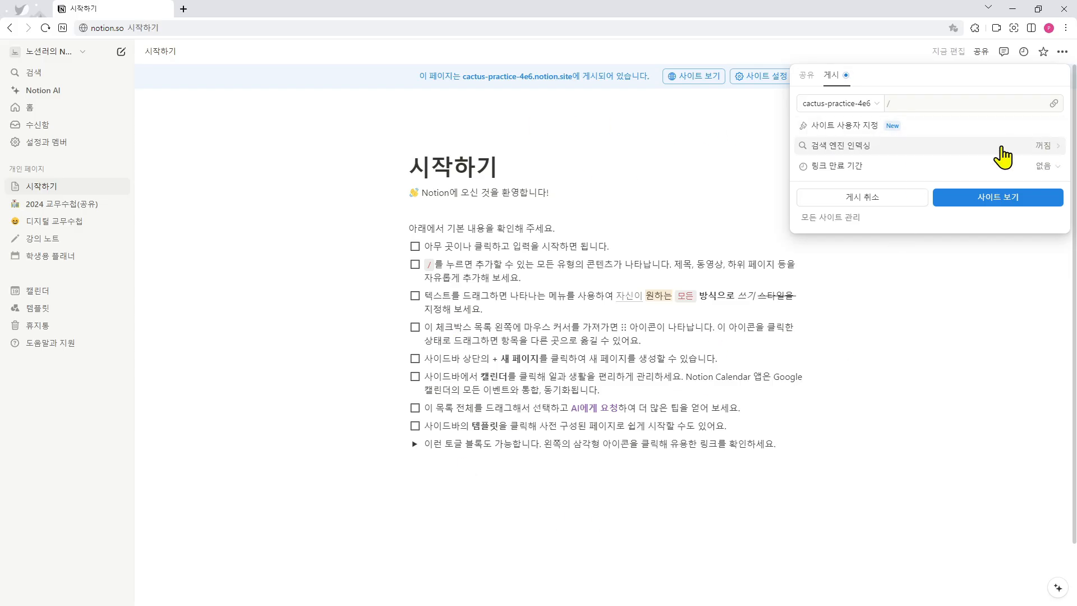
Examine the link expiration options for the published 시작하기 page, leaving the setting as it is
left_click(1021, 171)
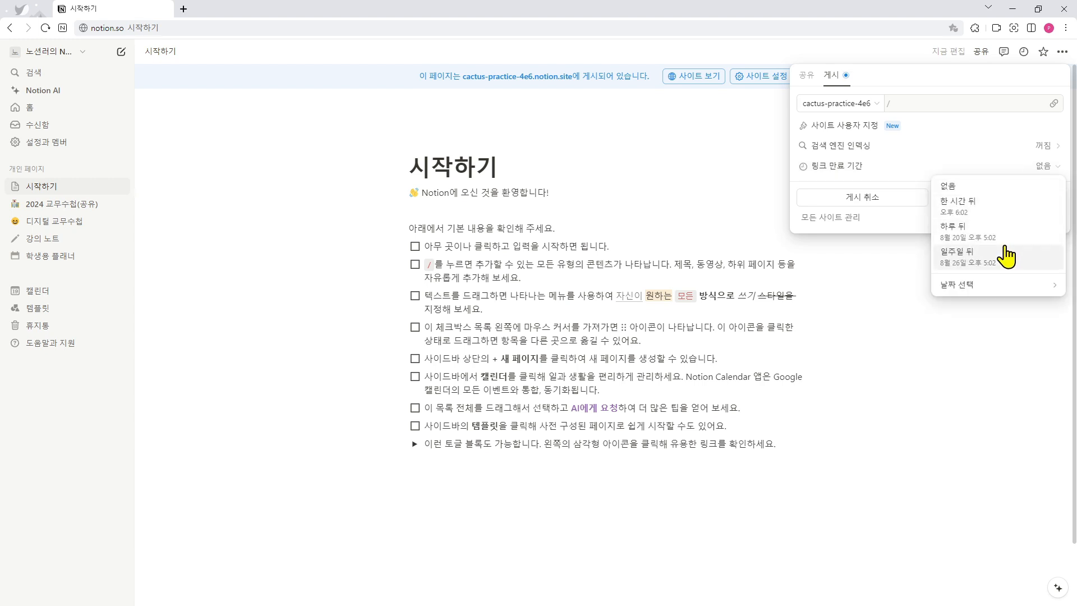
left_click(887, 262)
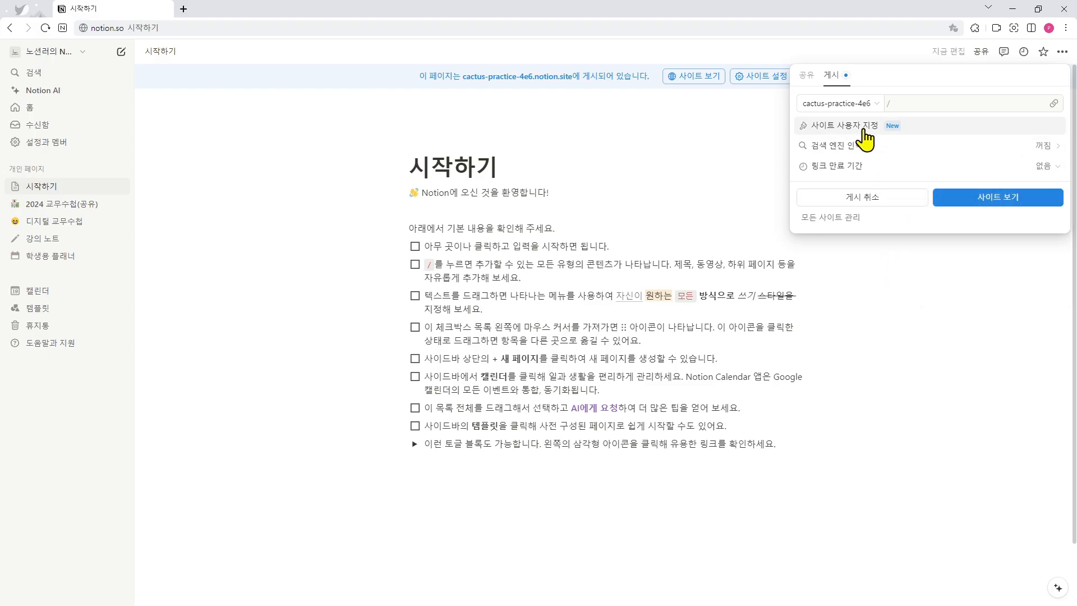
Open the header settings in the site customization, turn the 검색 option off and switch it back on
left_click(847, 125)
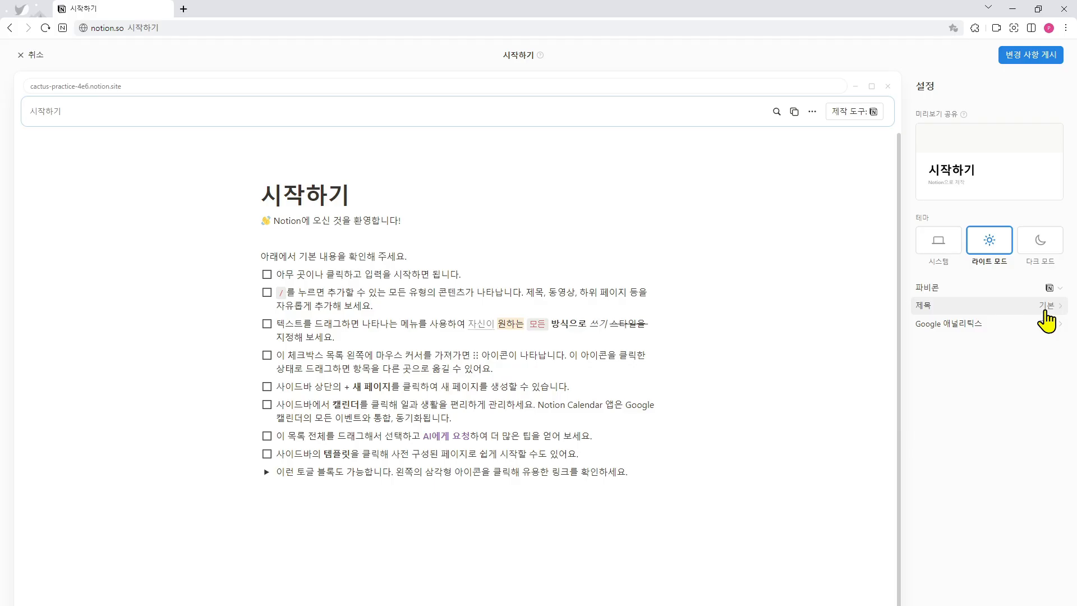
left_click(1047, 320)
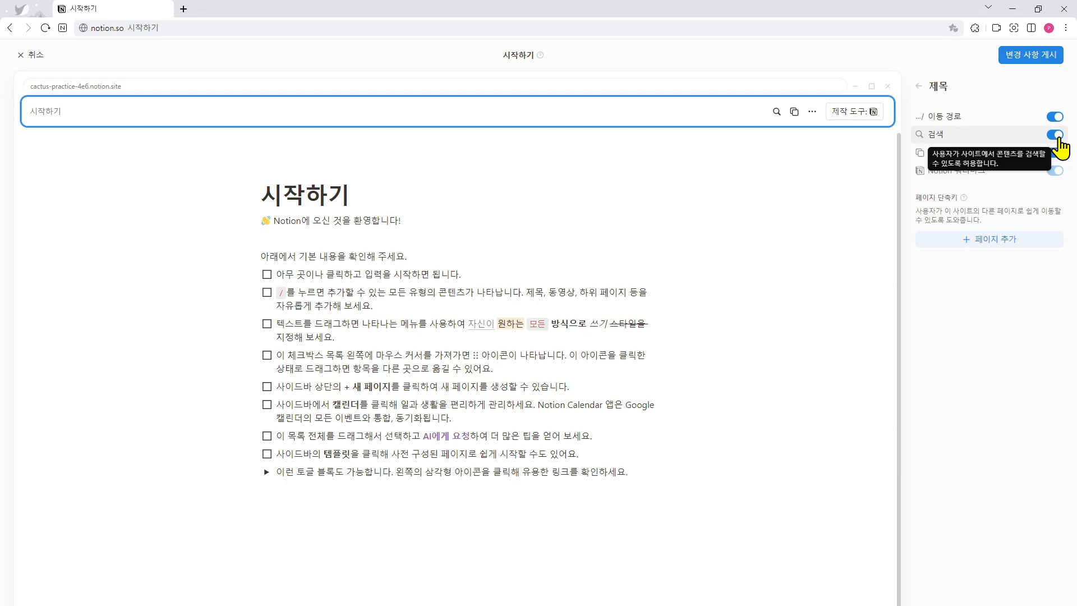
left_click(1058, 138)
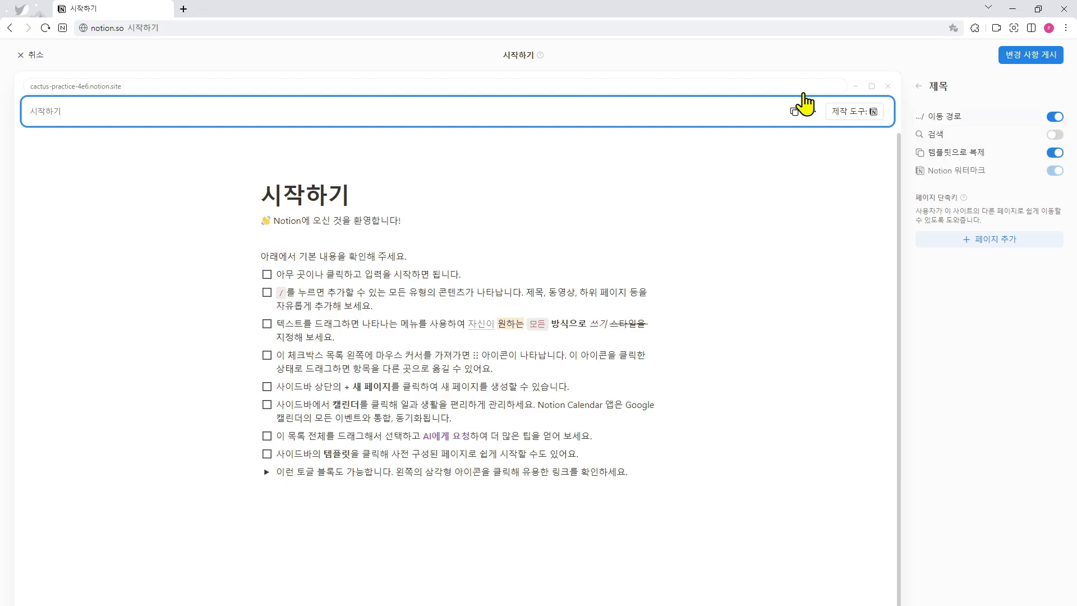
left_click(1053, 136)
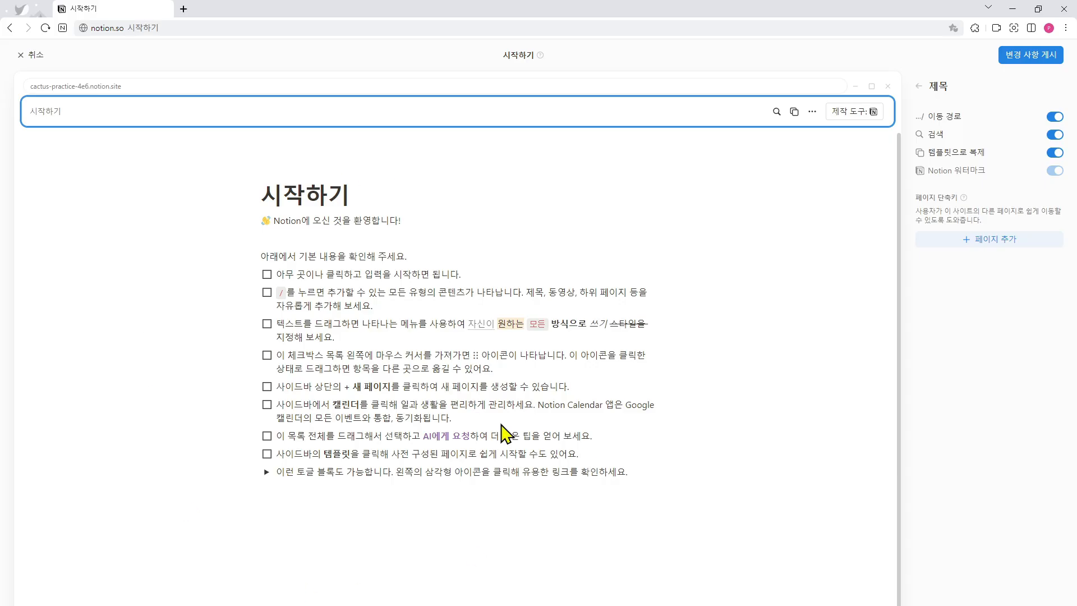
Turn off 템플릿으로 복제 for the published site and publish the changes
left_click(1057, 153)
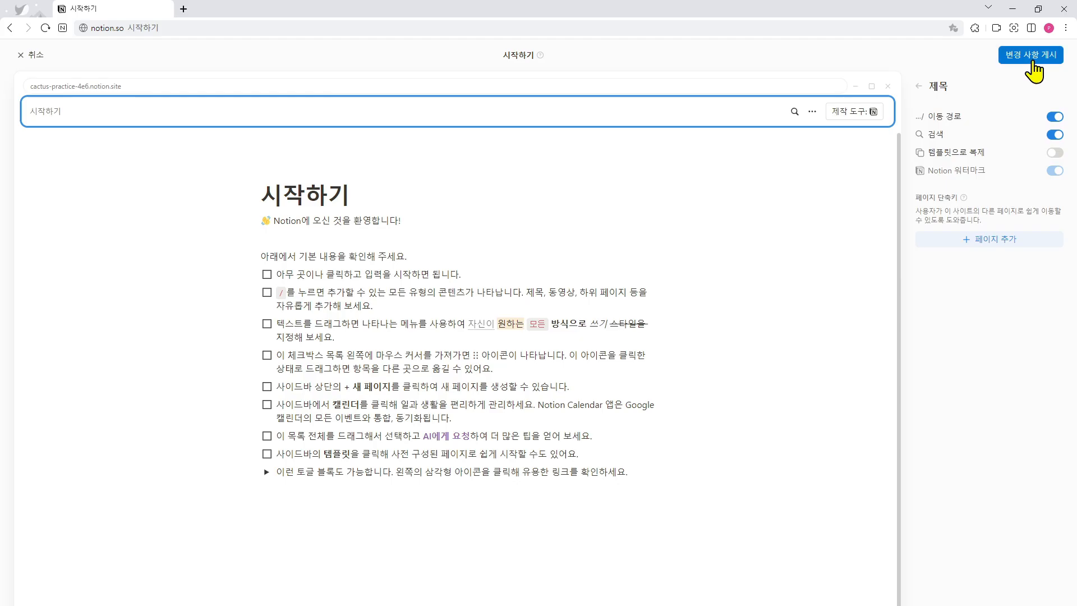
left_click(1033, 61)
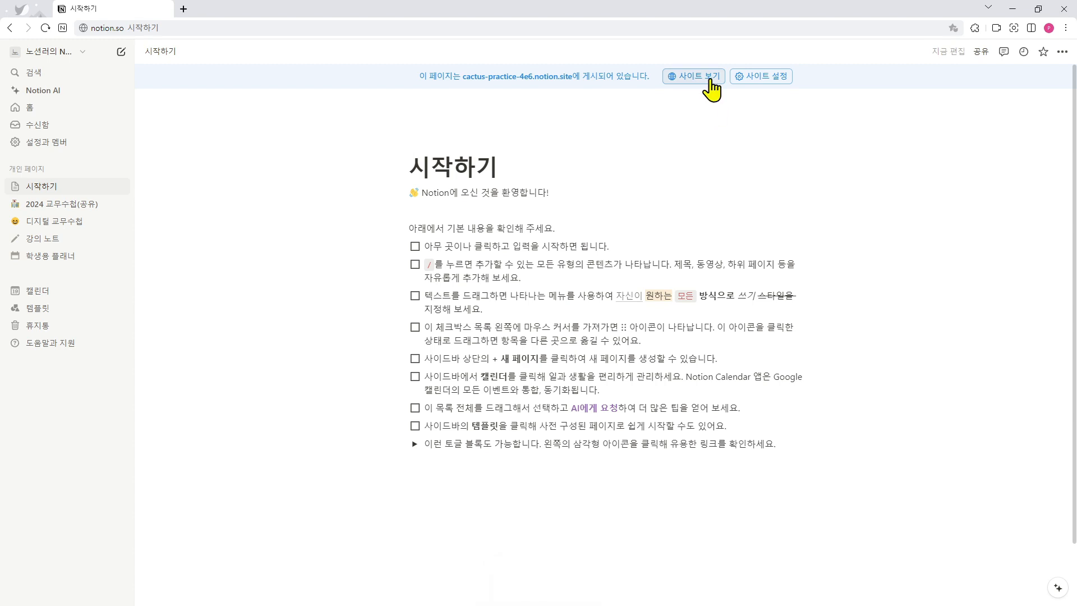
View the published 시작하기 site as visitors see it, and return to the page in the workspace
left_click(710, 83)
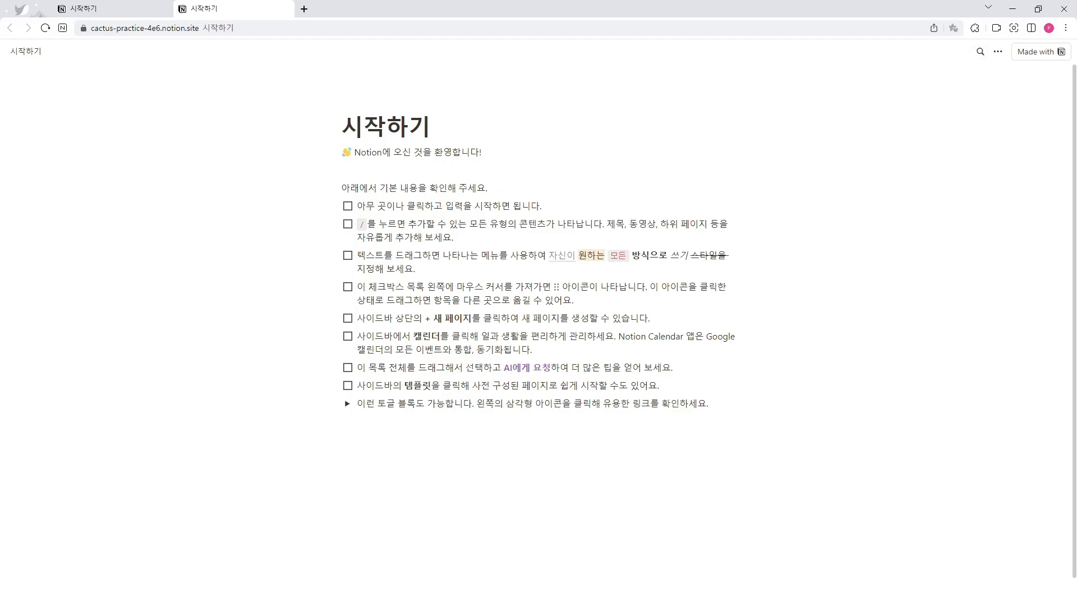
left_click(111, 6)
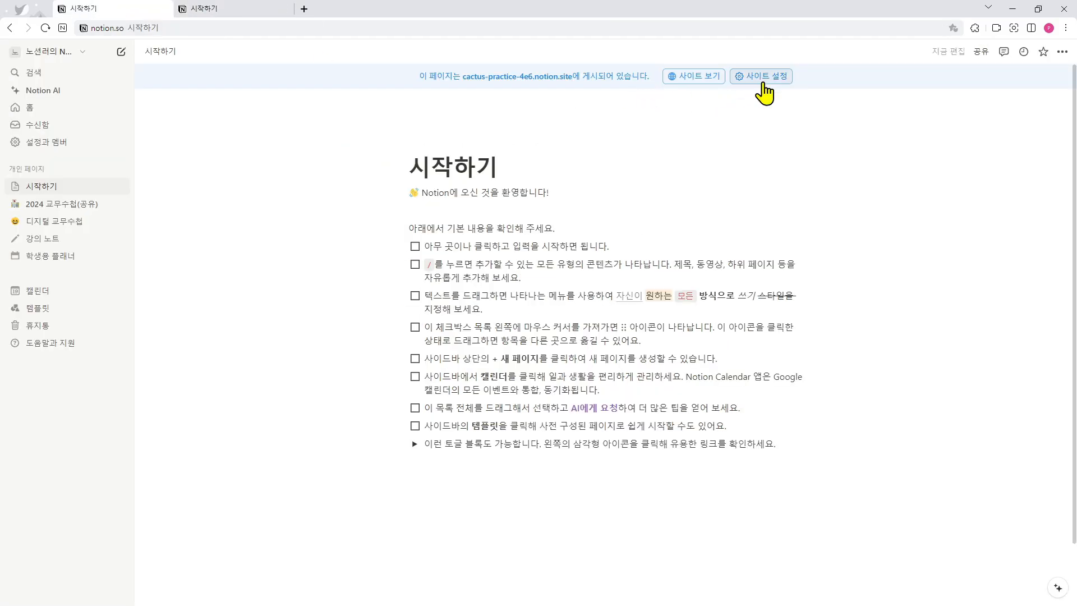
Unpublish the 시작하기 page from the web and return to the open site to check it
left_click(764, 84)
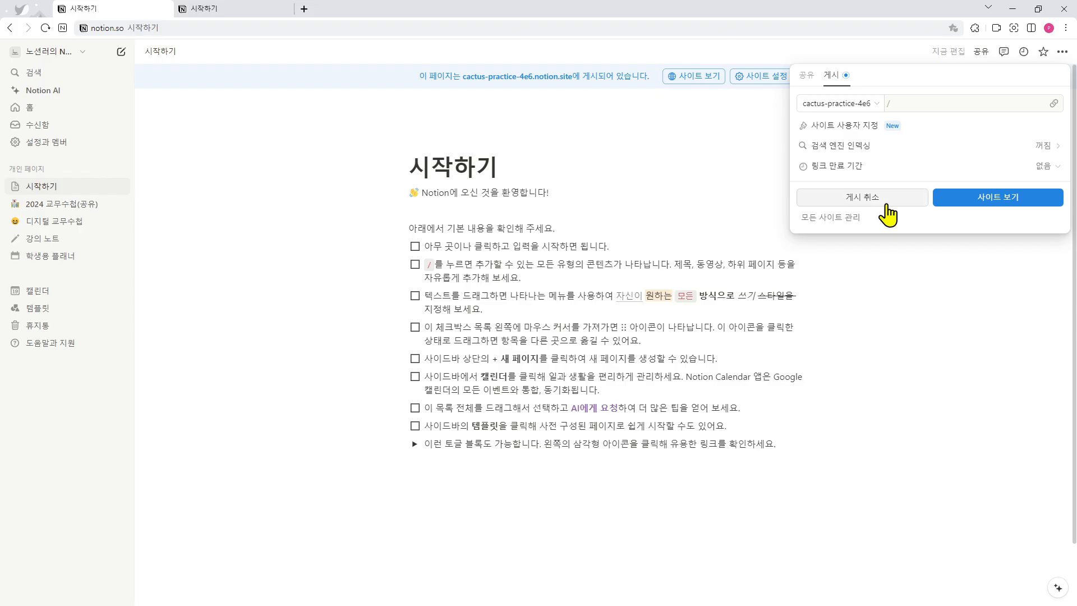
left_click(887, 204)
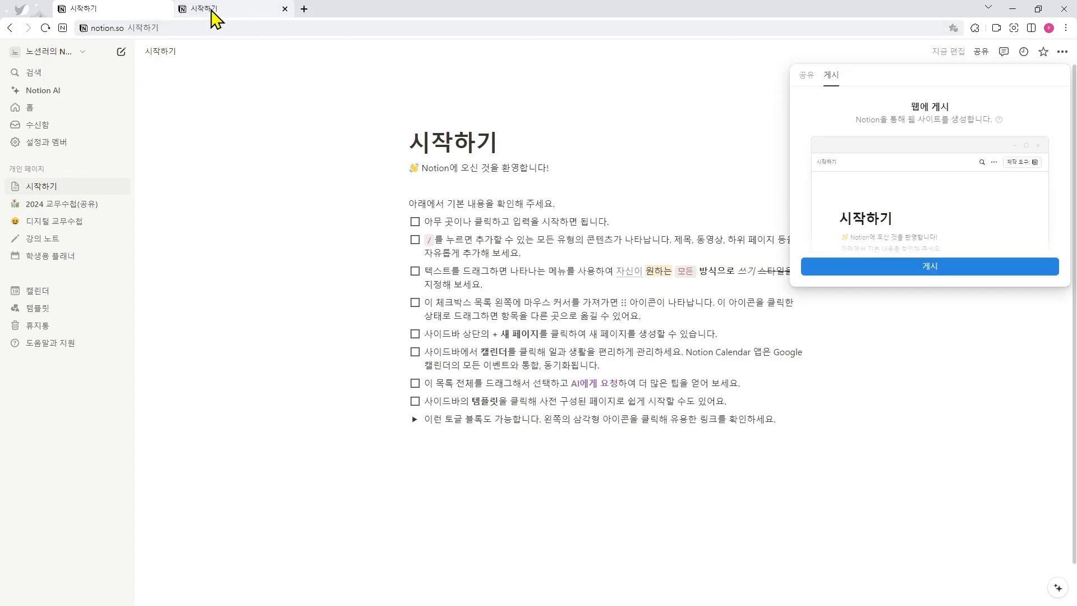
left_click(212, 10)
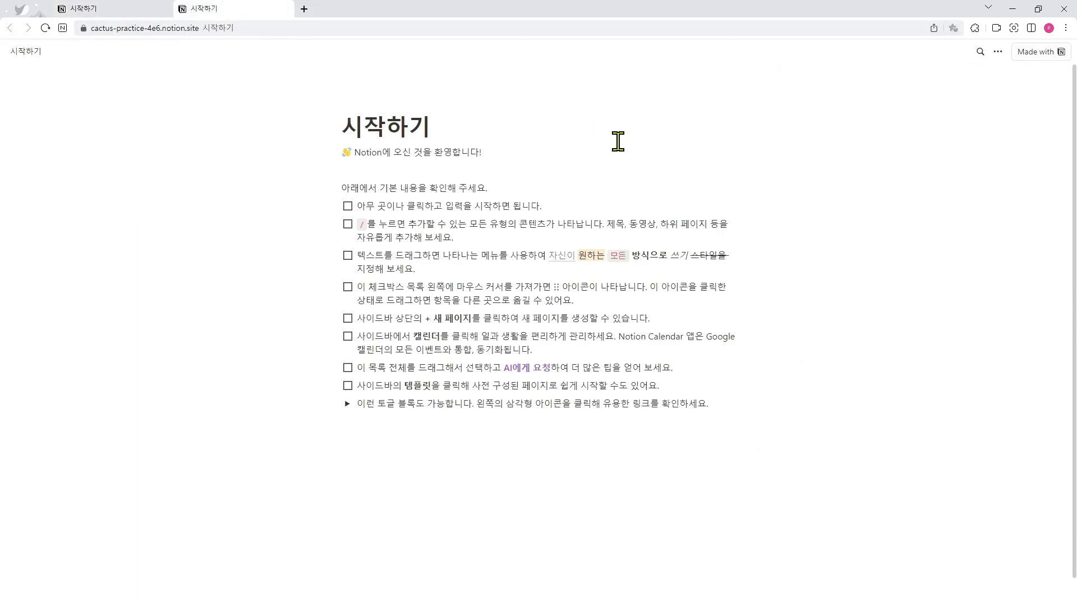
Reload the published 시작하기 site to check its public access, and close it
key("F5")
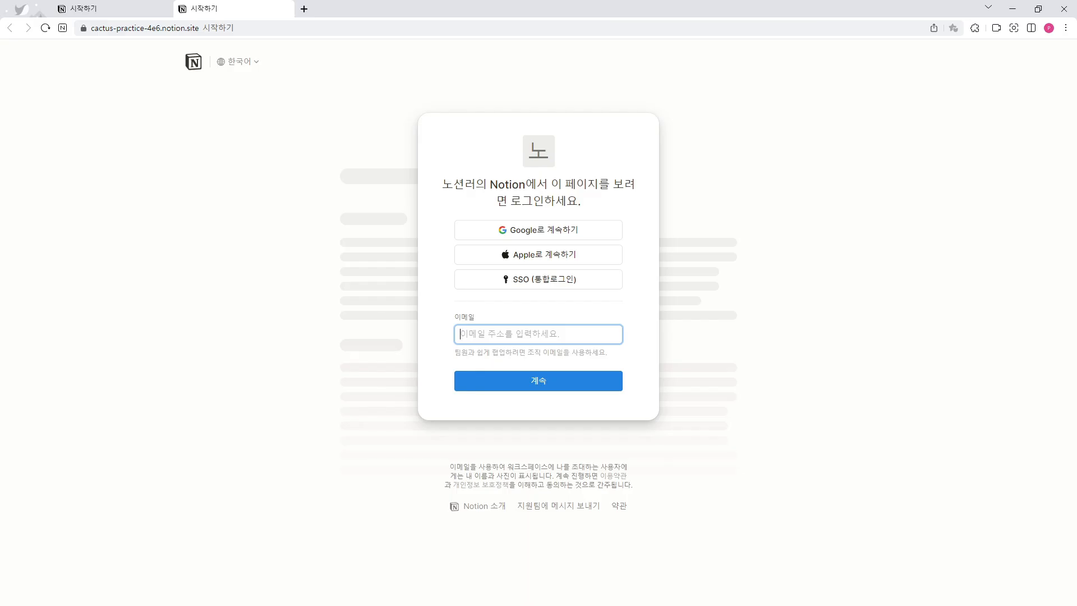
key("ctrl+w")
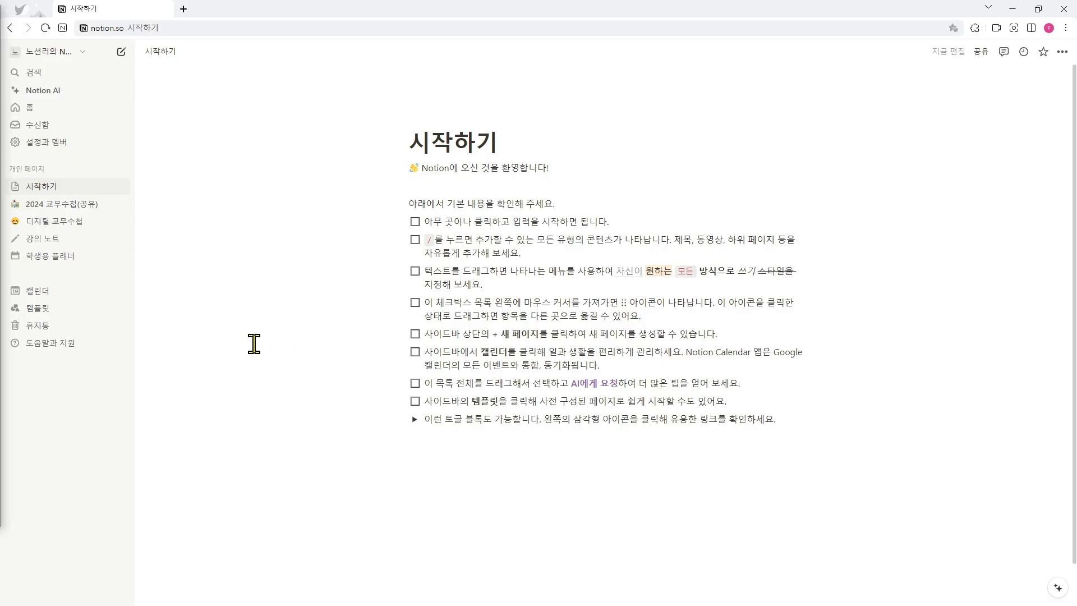
Create a new page in the workspace and title it 3학년 과학
left_click(122, 52)
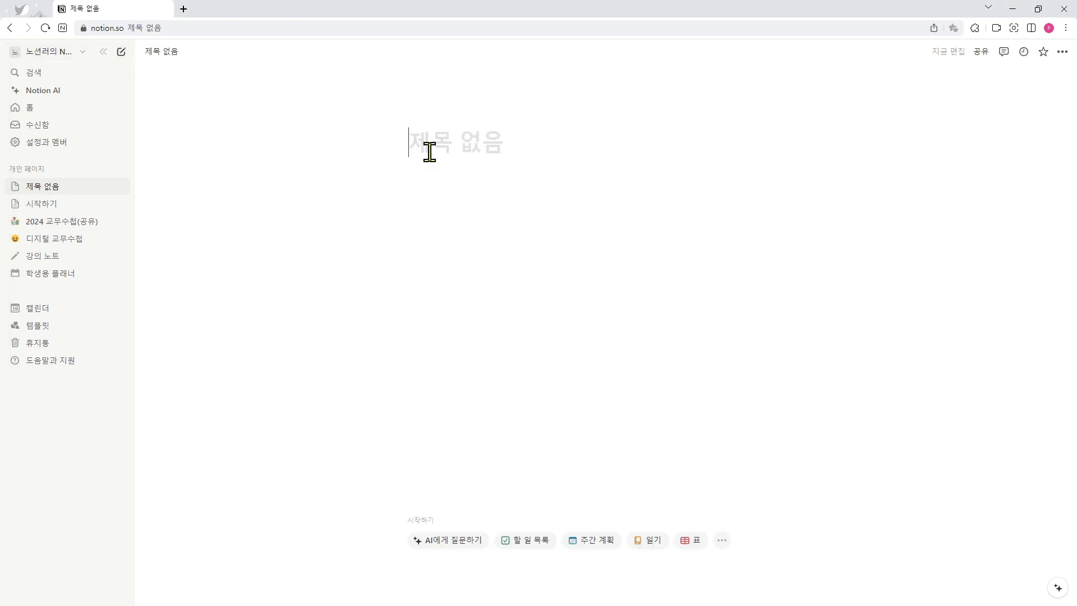
left_click(474, 152)
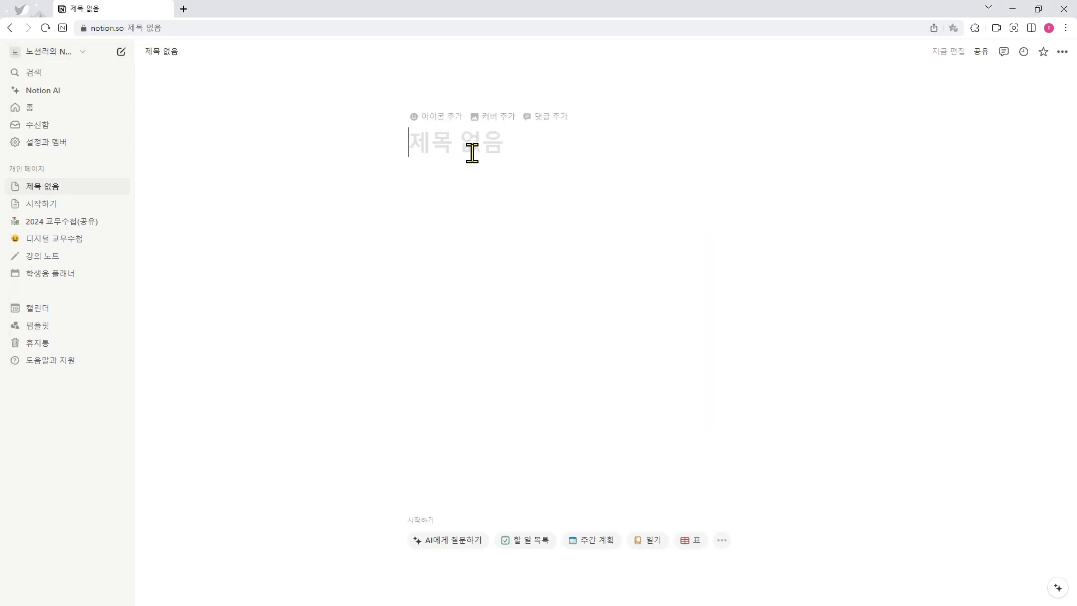
type("3")
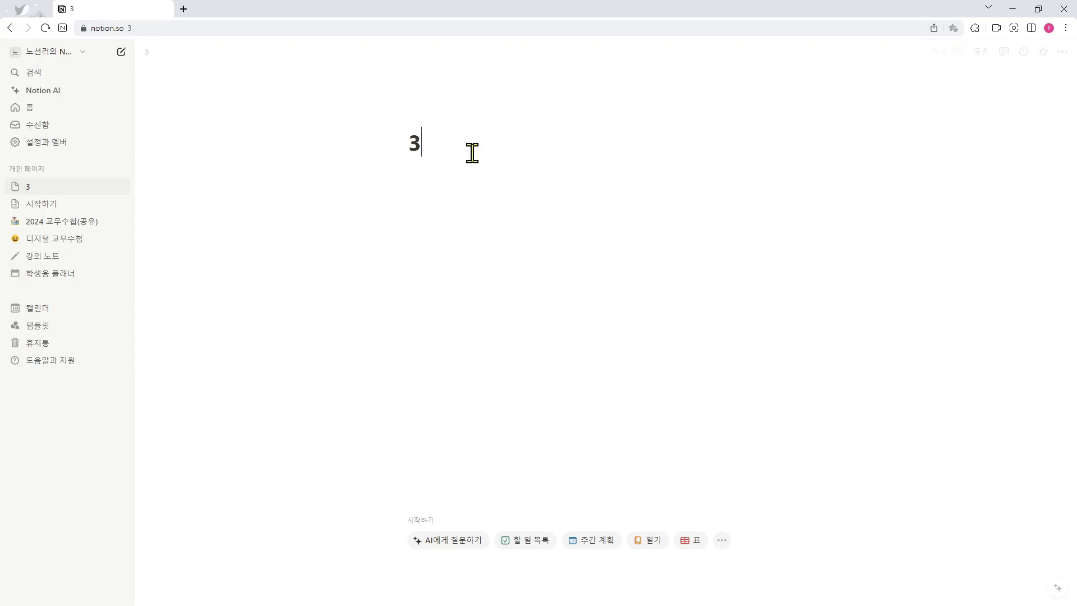
type("학년 과학")
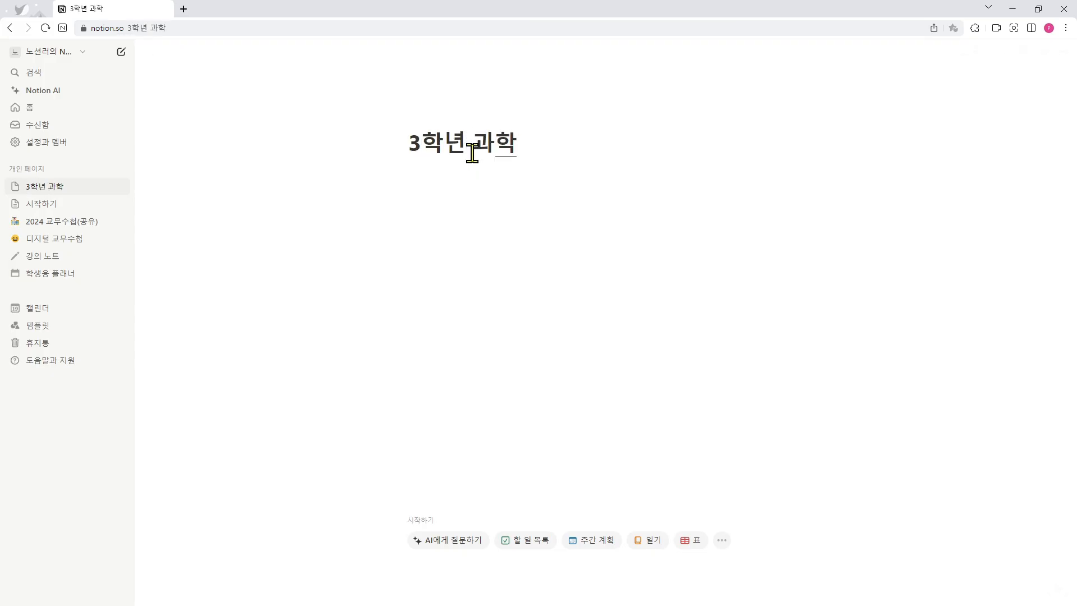
Add a page icon by searching the emojis for 과학 and choosing the test tube
left_click(443, 118)
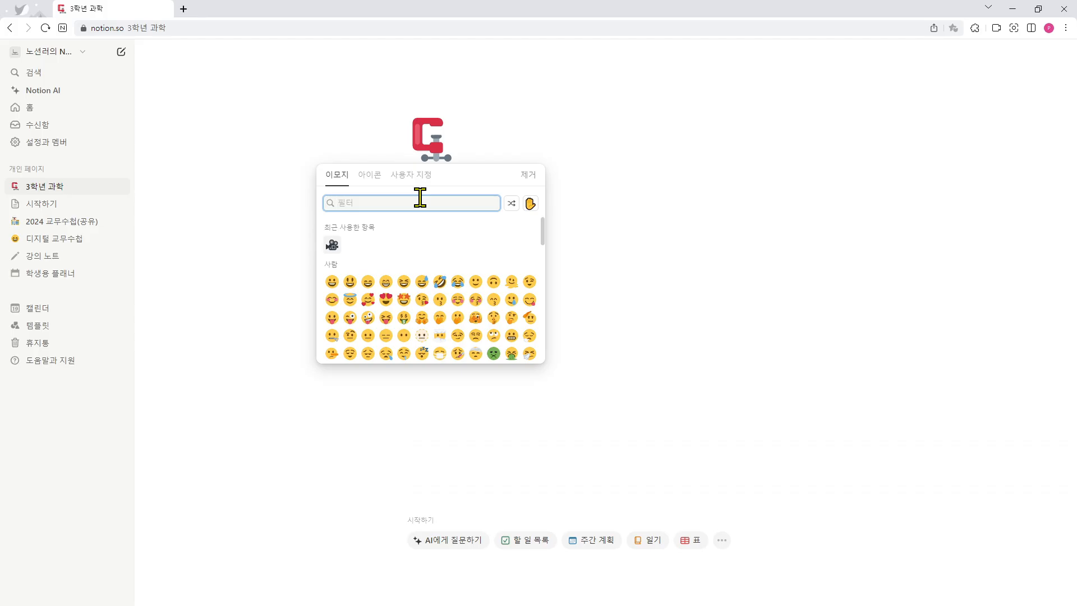
type("원자")
key("BackSpace")
key("BackSpace")
type("과학")
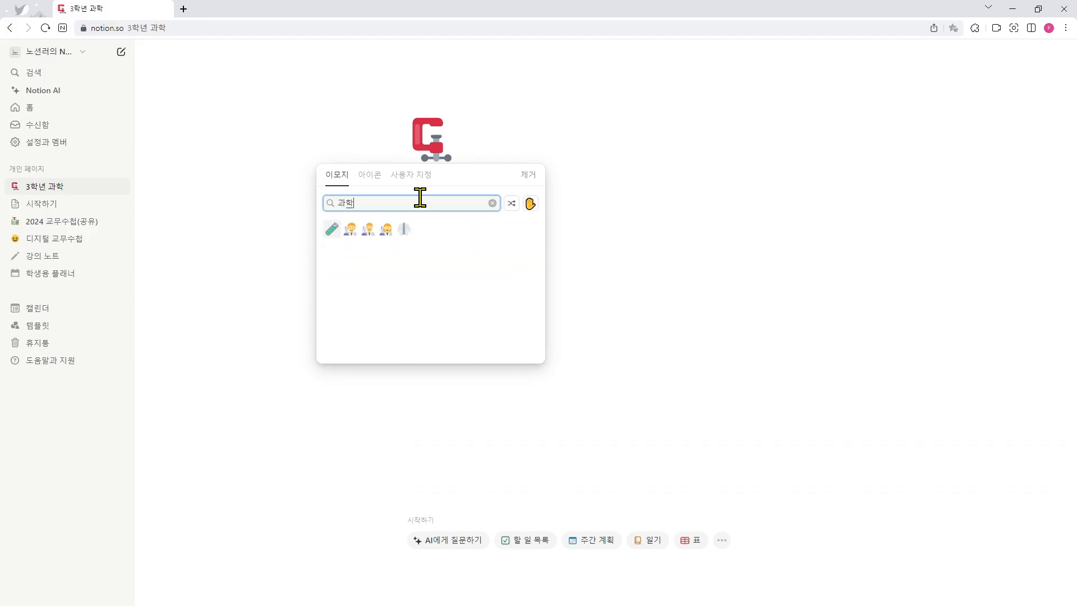
left_click(333, 229)
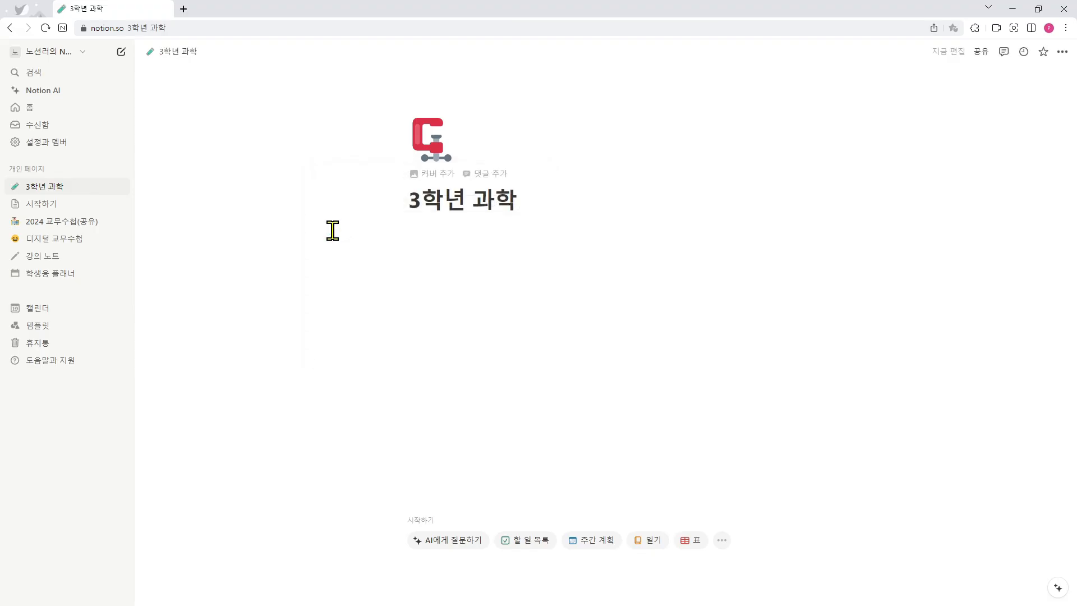
Add a microscope cover from Unsplash by searching for science, and shift the cover image slightly downward
left_click(433, 175)
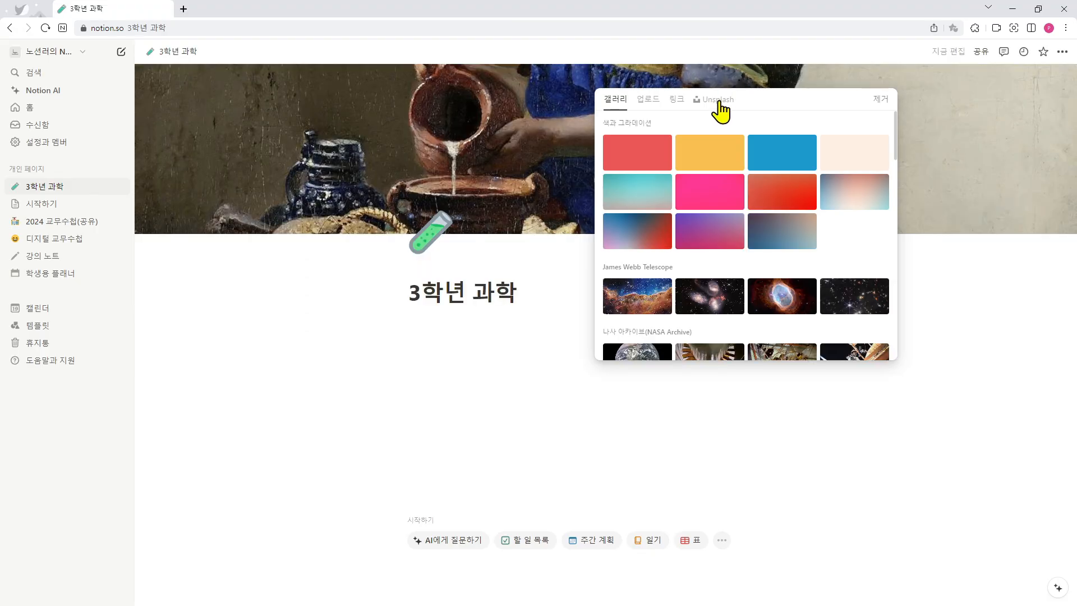
left_click(717, 101)
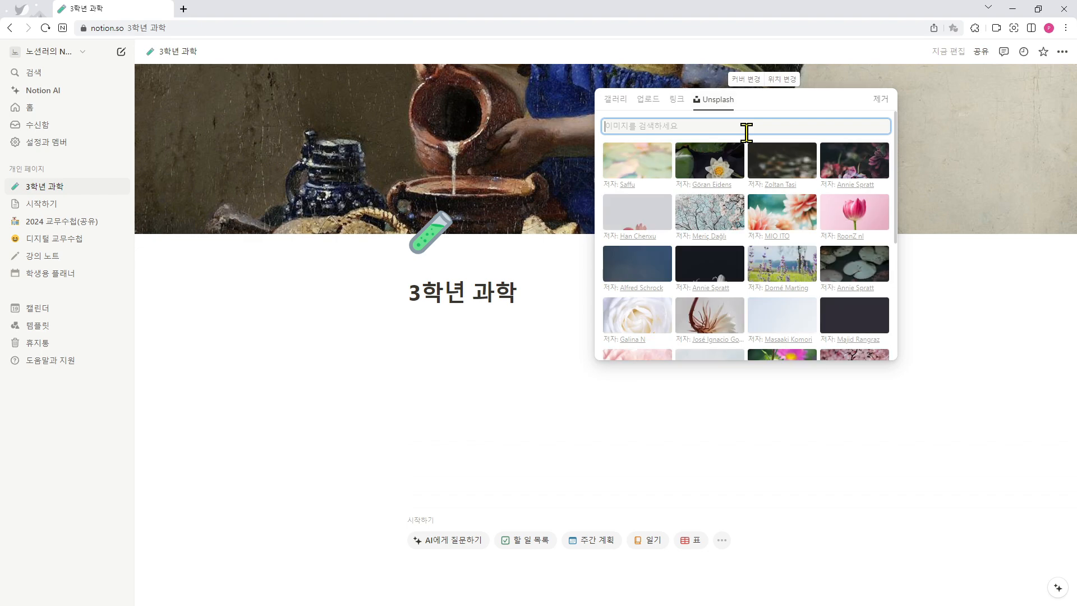
type("scie")
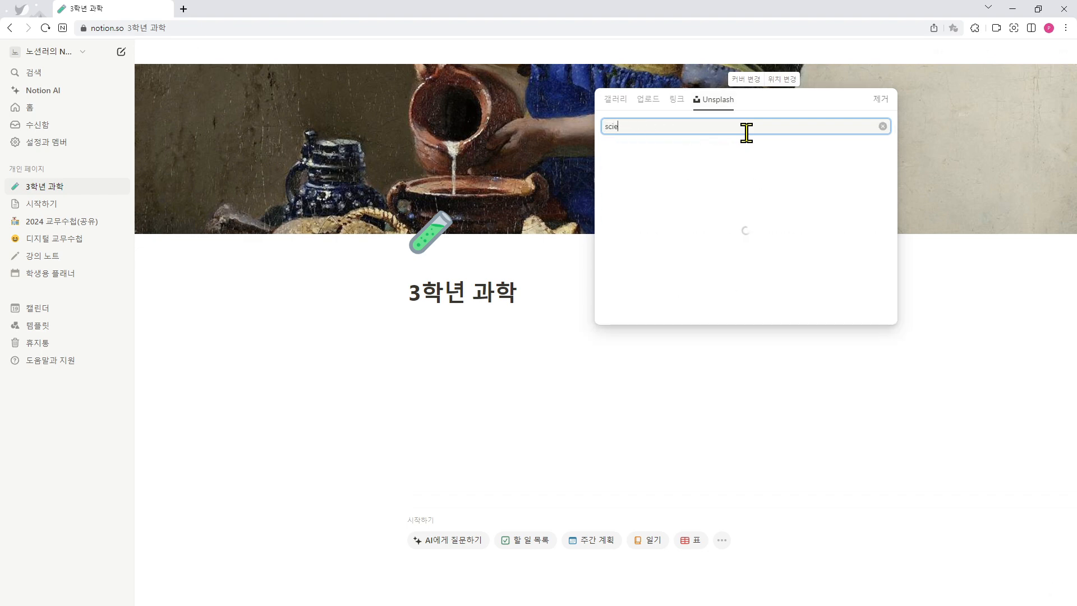
type("nce")
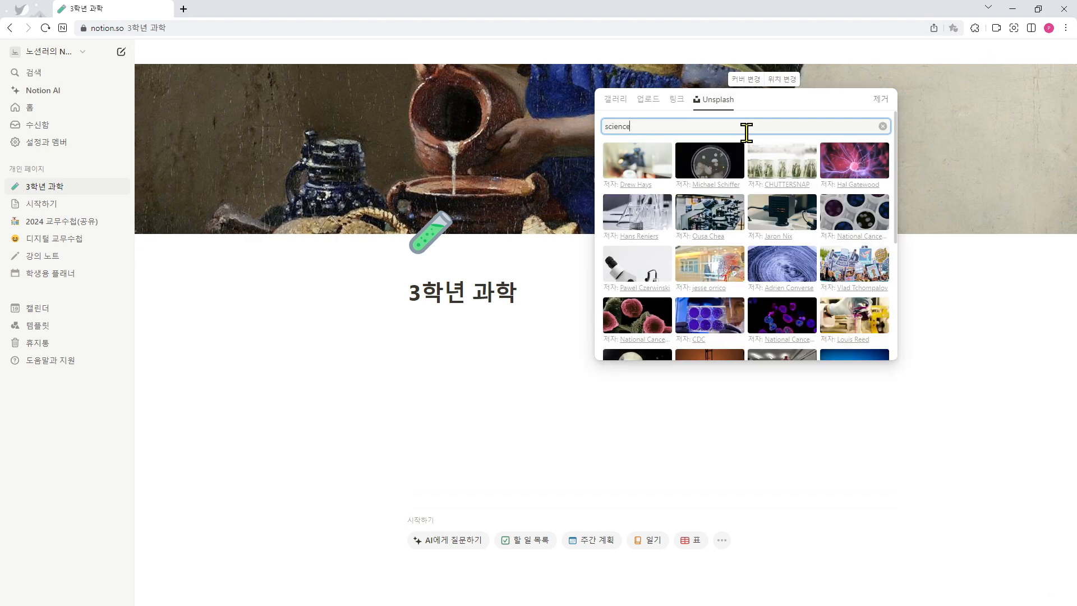
left_click(641, 268)
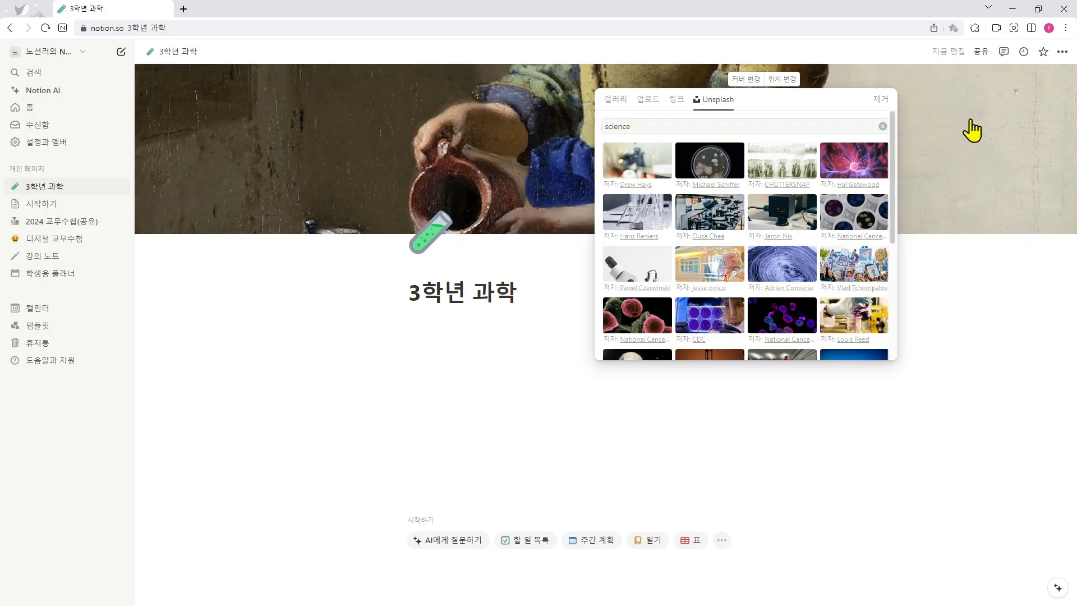
left_click(988, 142)
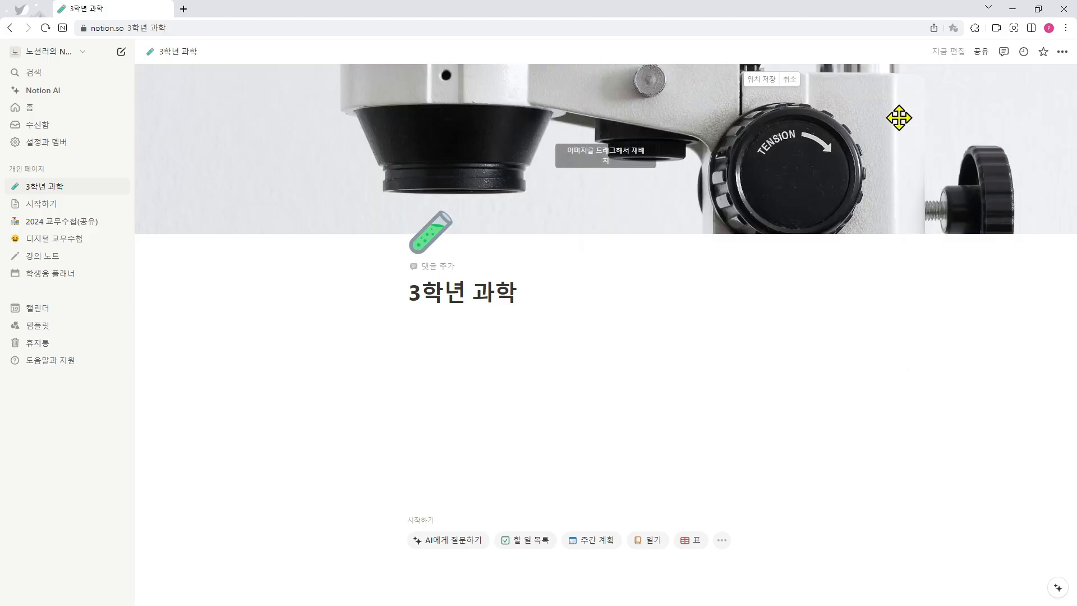
mouse_move(897, 116)
left_mouse_down()
mouse_move(897, 157)
mouse_move(909, 127)
left_mouse_up()
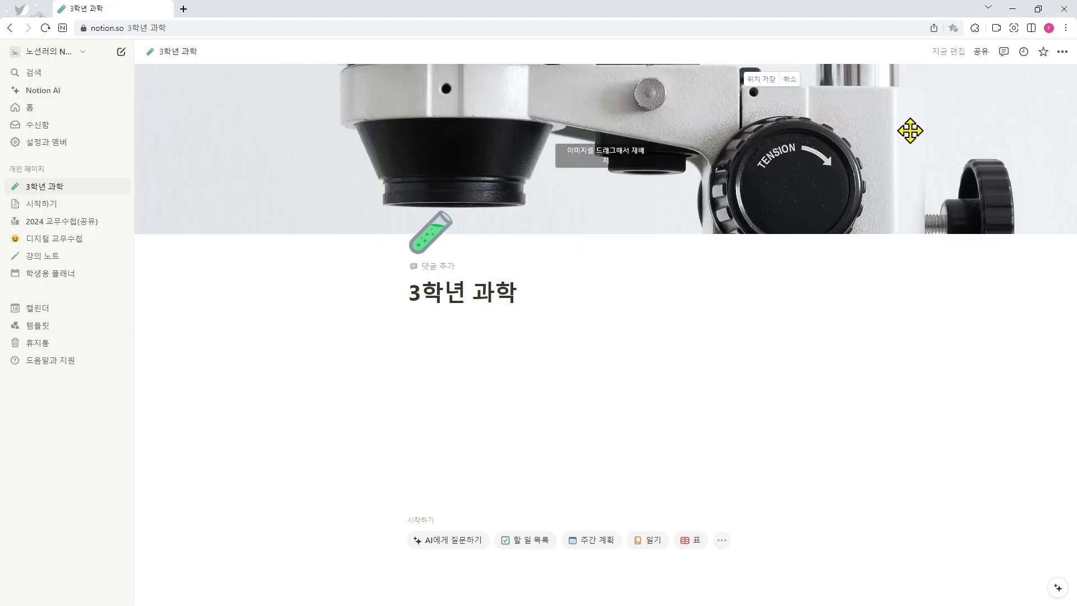
left_click(656, 281)
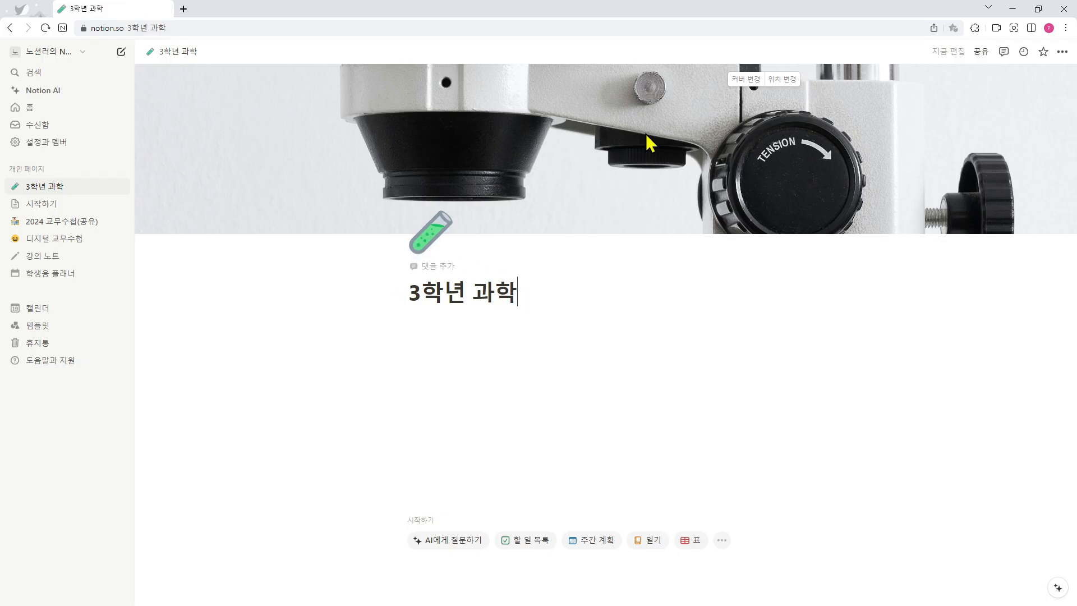
Add a 제목1 heading reading "1. 수행평가 안내" at the start of the page body
left_click(502, 331)
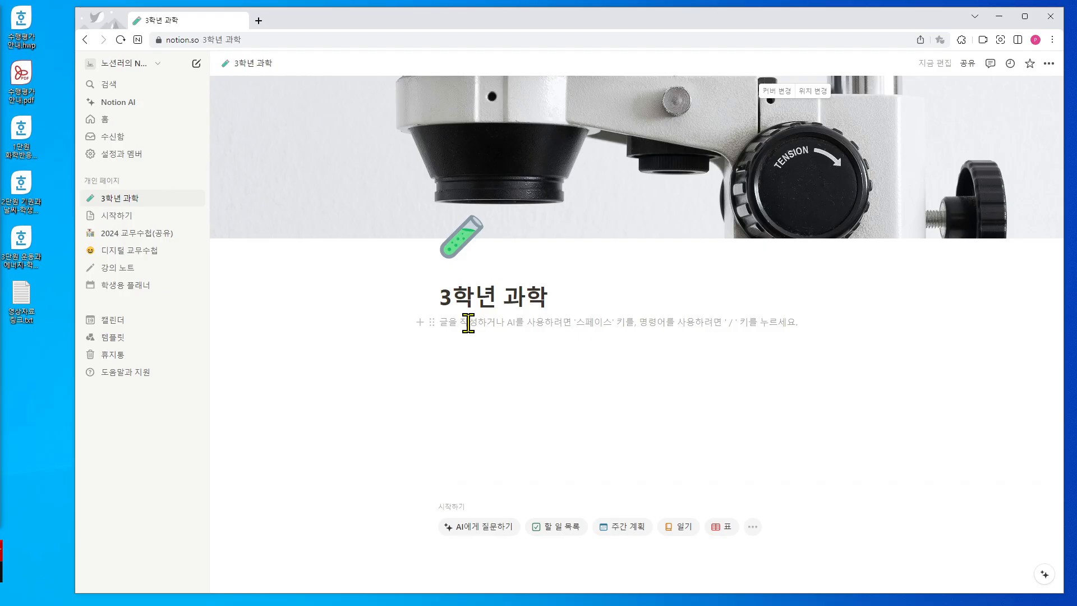
type("1.")
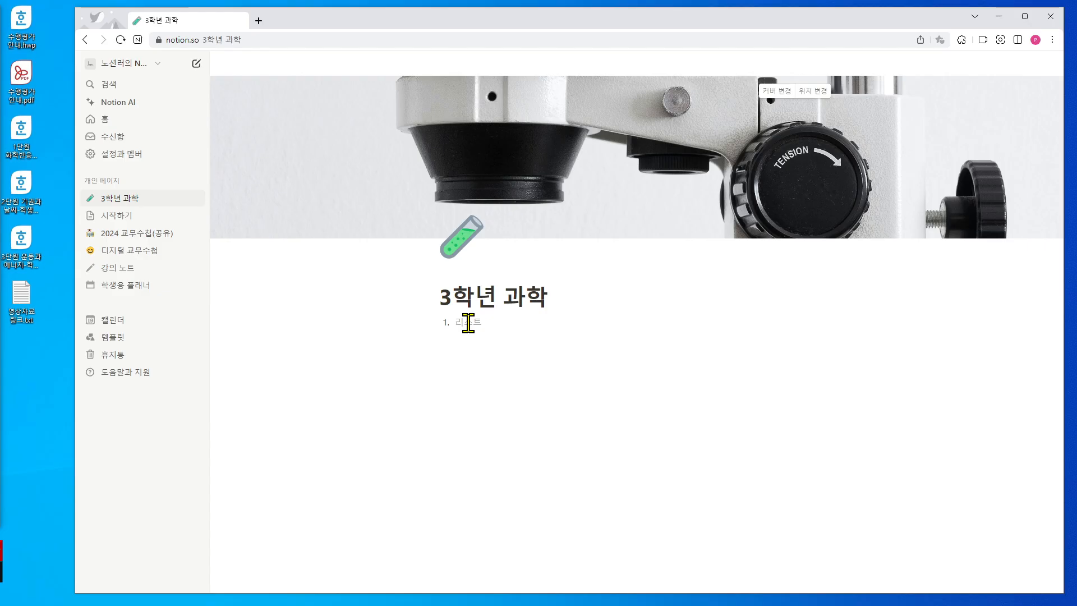
key("BackSpace")
type("/")
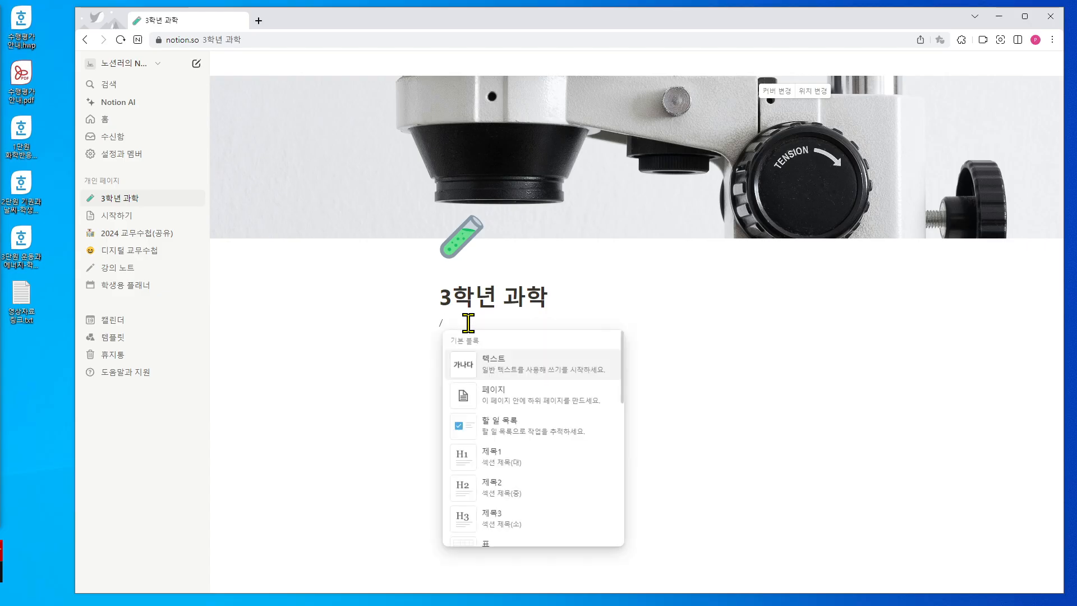
left_click(524, 456)
type("1.")
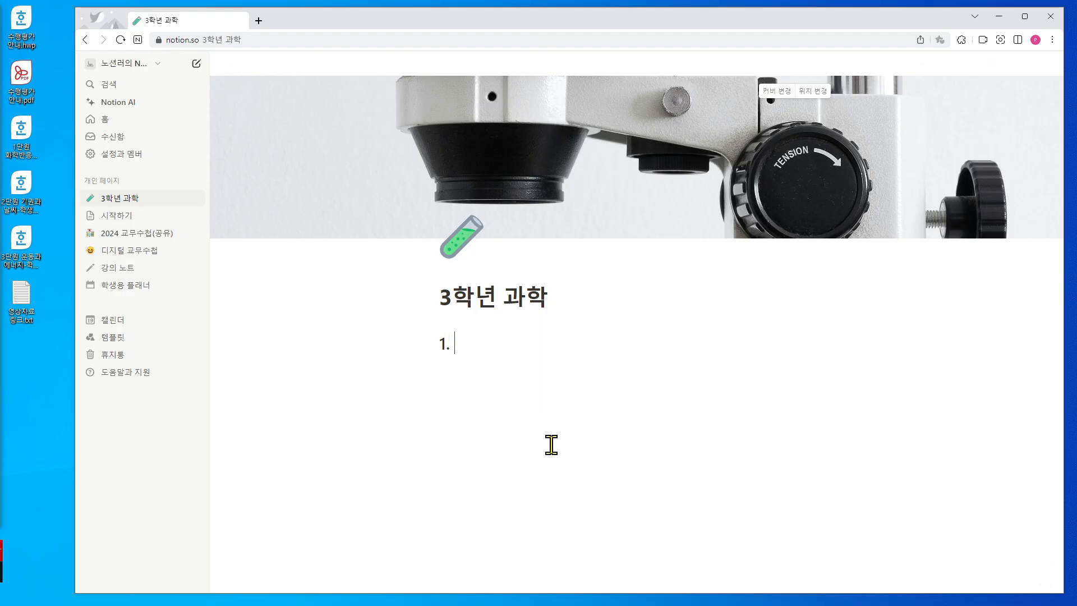
key("BackSpace")
key("BackSpace")
type("수행평가 안내")
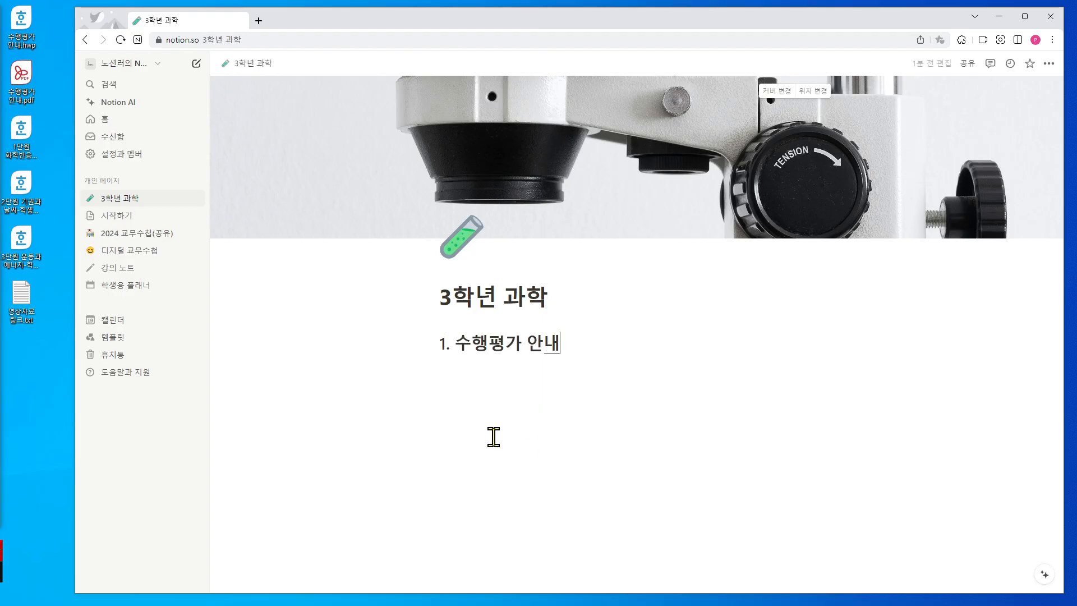
Attach the desktop file 수행평가 안내.hwp below the 수행평가 안내 heading
left_click(480, 384)
left_click_drag(25, 33, 478, 375)
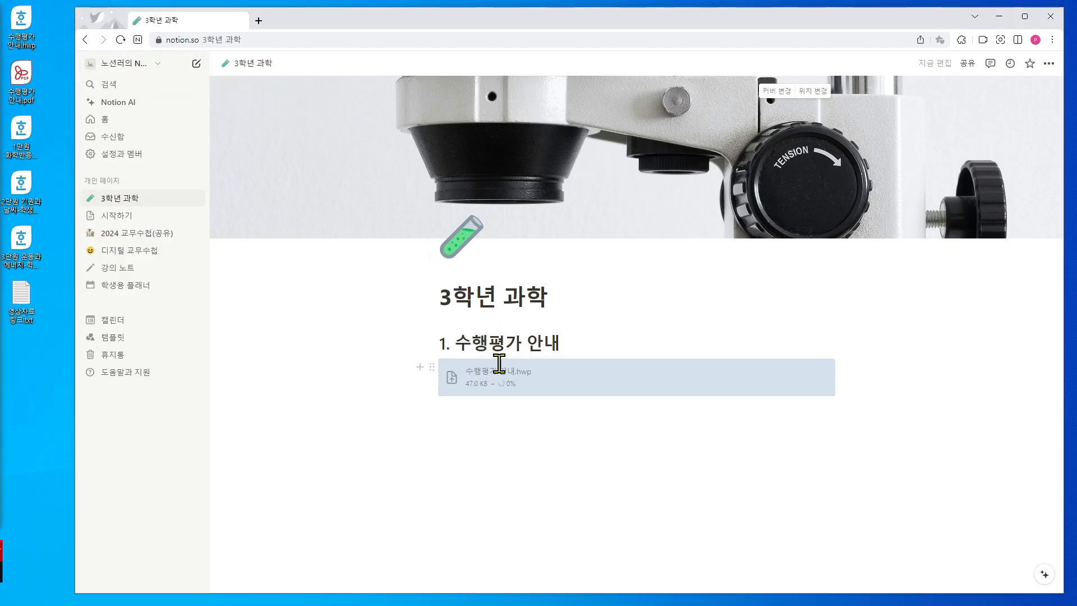
Embed the 수행평가 안내 PDF file from the computer below the attached hwp file
left_click(485, 401)
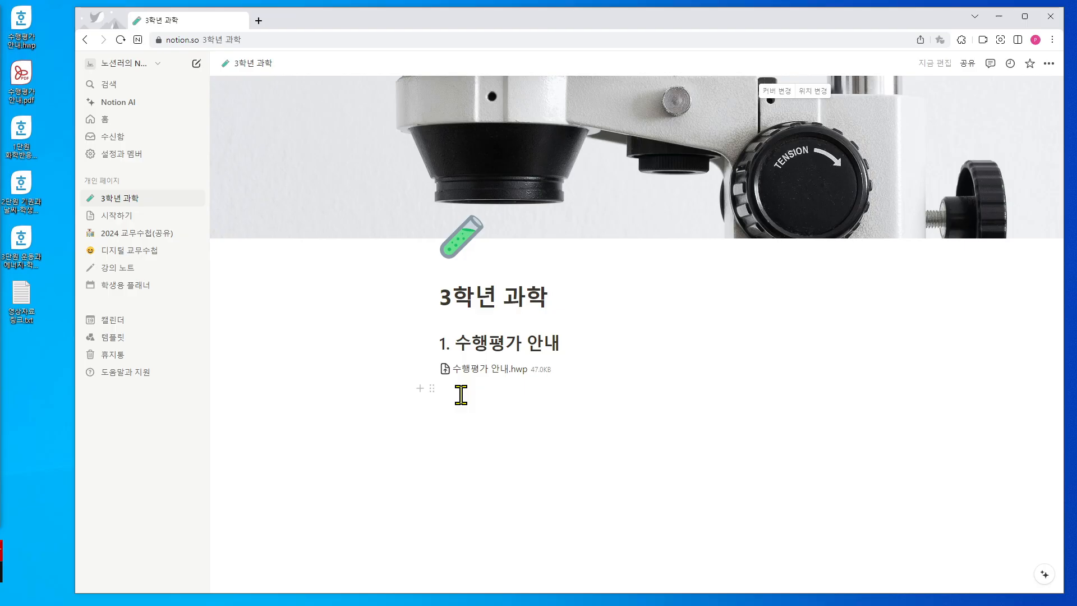
type("/")
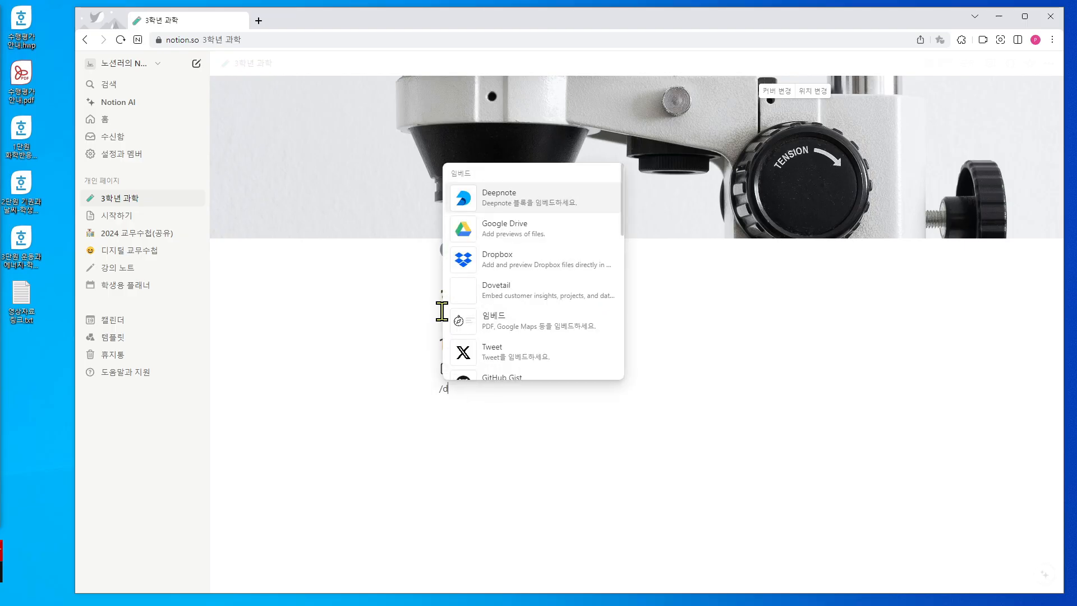
type("pdf")
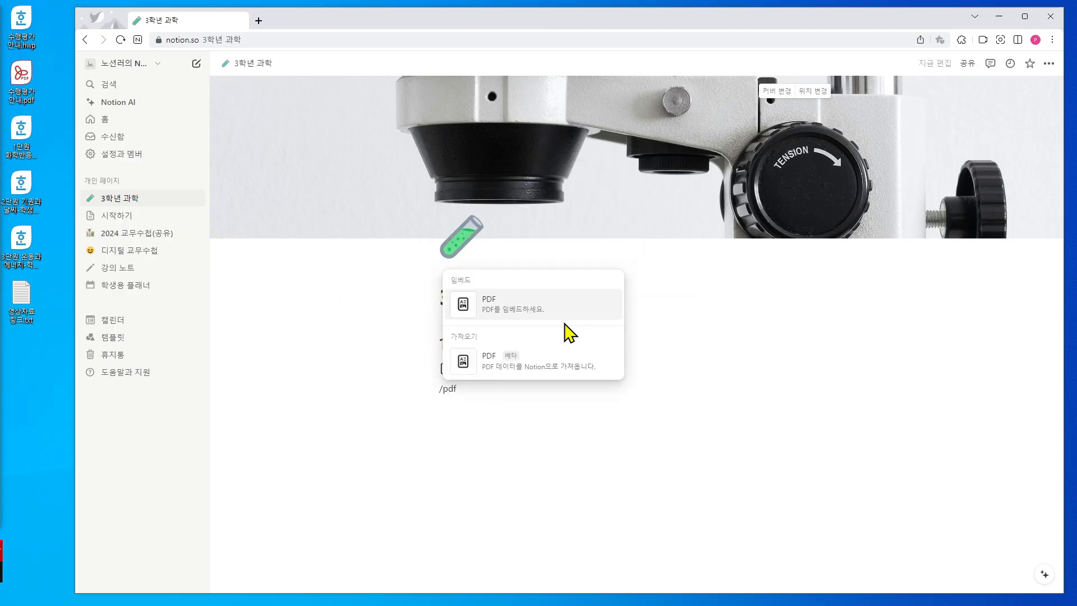
left_click(562, 321)
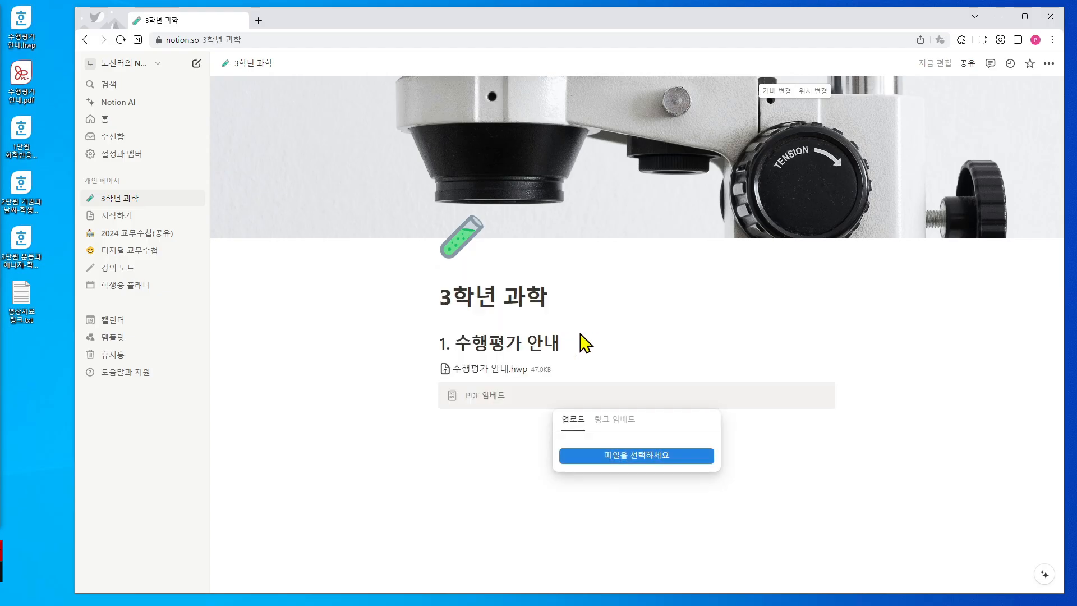
left_click(645, 455)
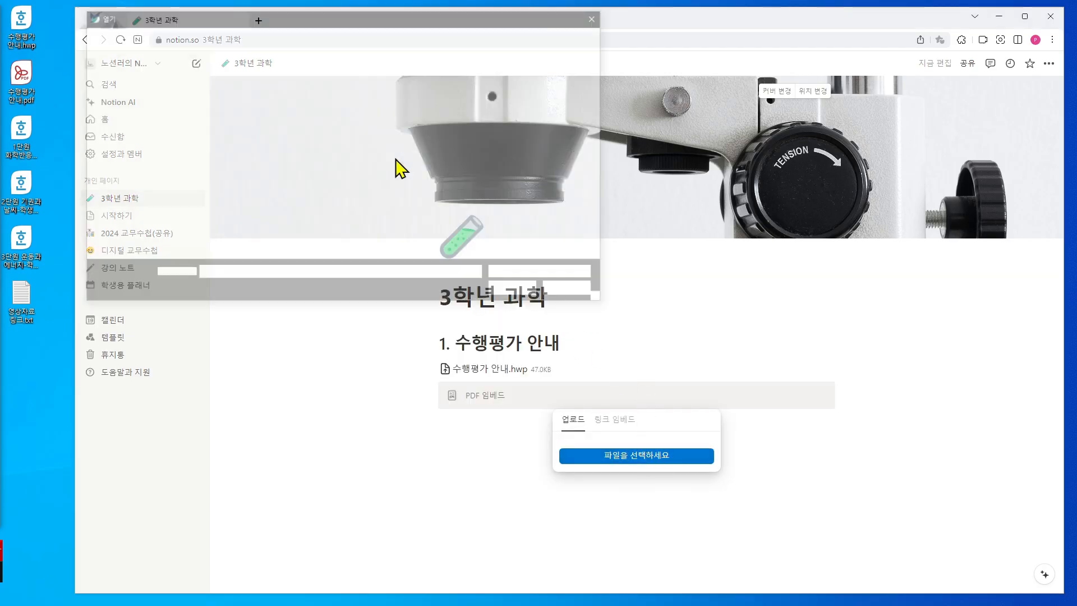
double_click(227, 144)
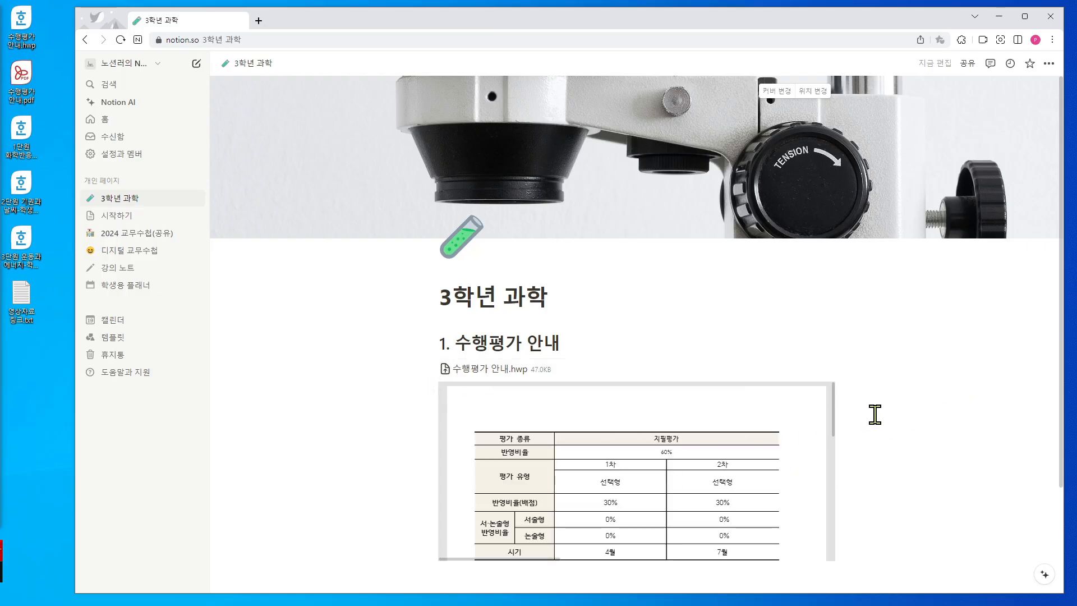
Add a 제목2 heading reading "2. 학습지" below the embedded PDF
scroll(875, 415, "down", 3)
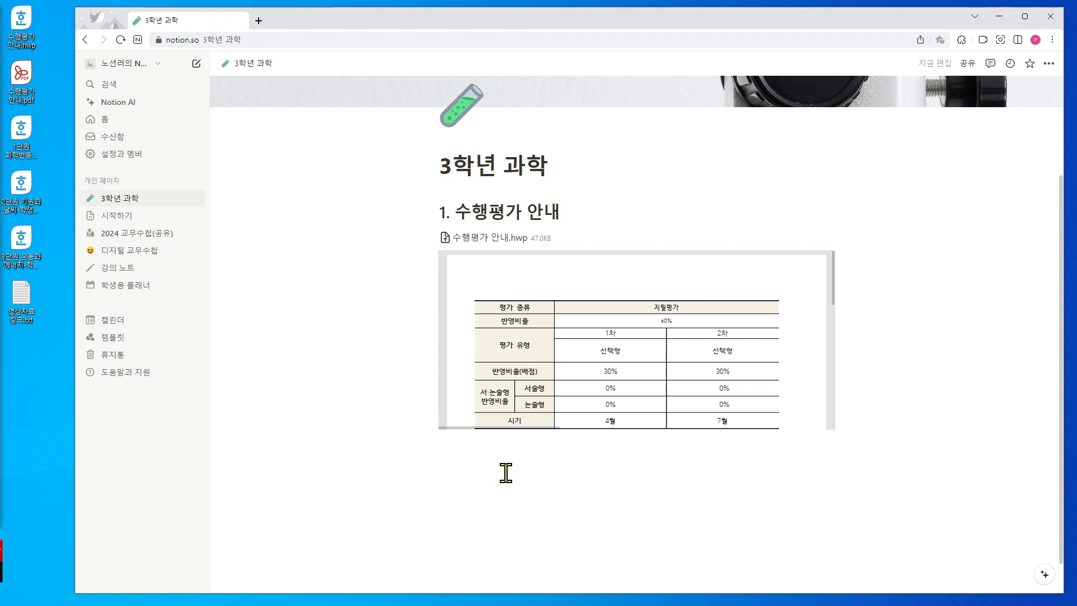
type("/")
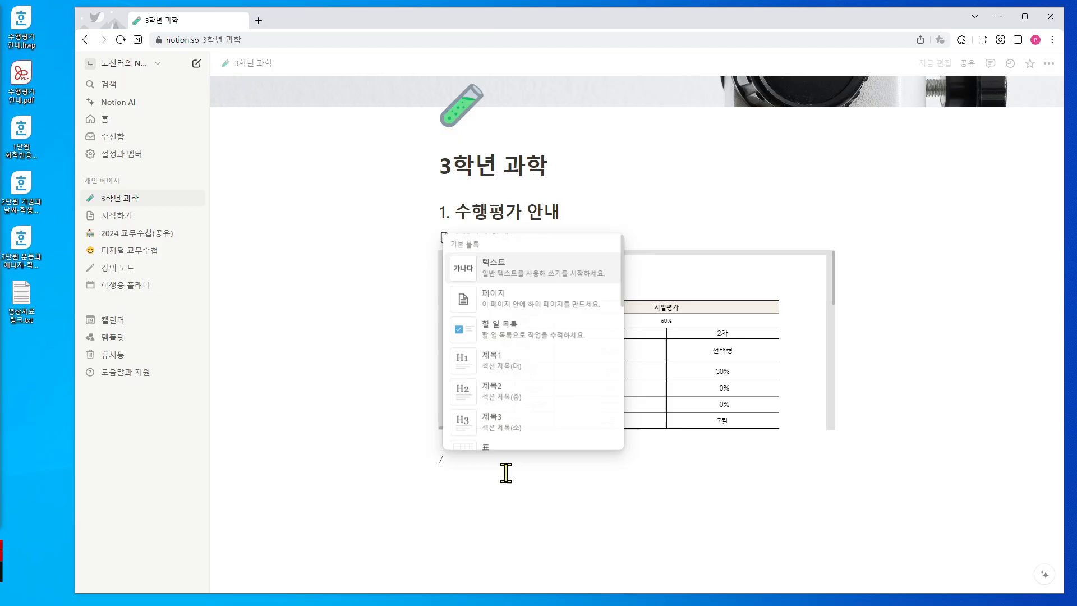
left_click(539, 397)
type("2")
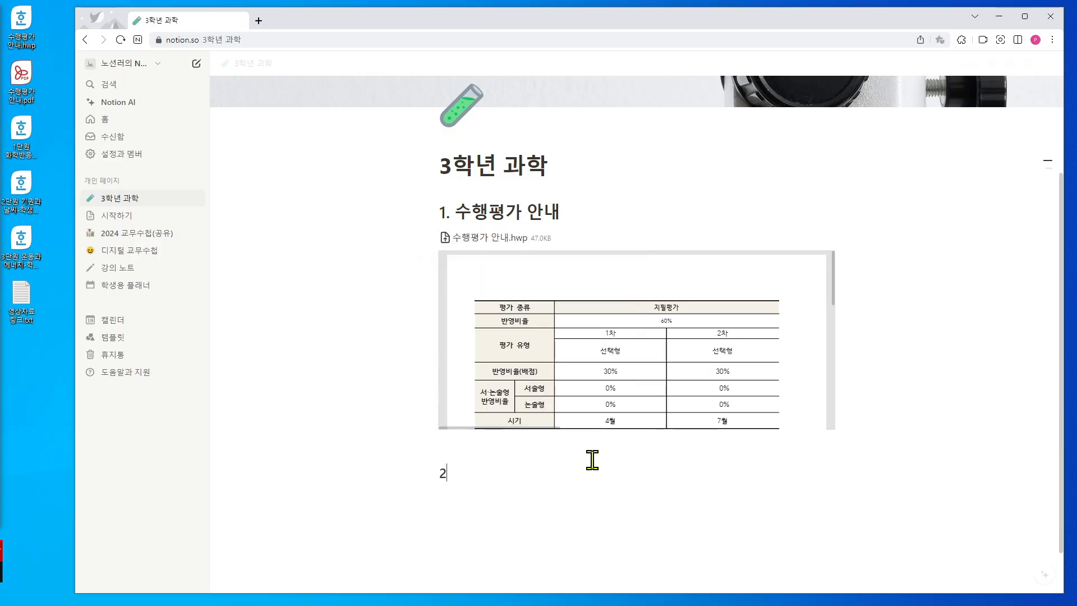
type(". 학습지")
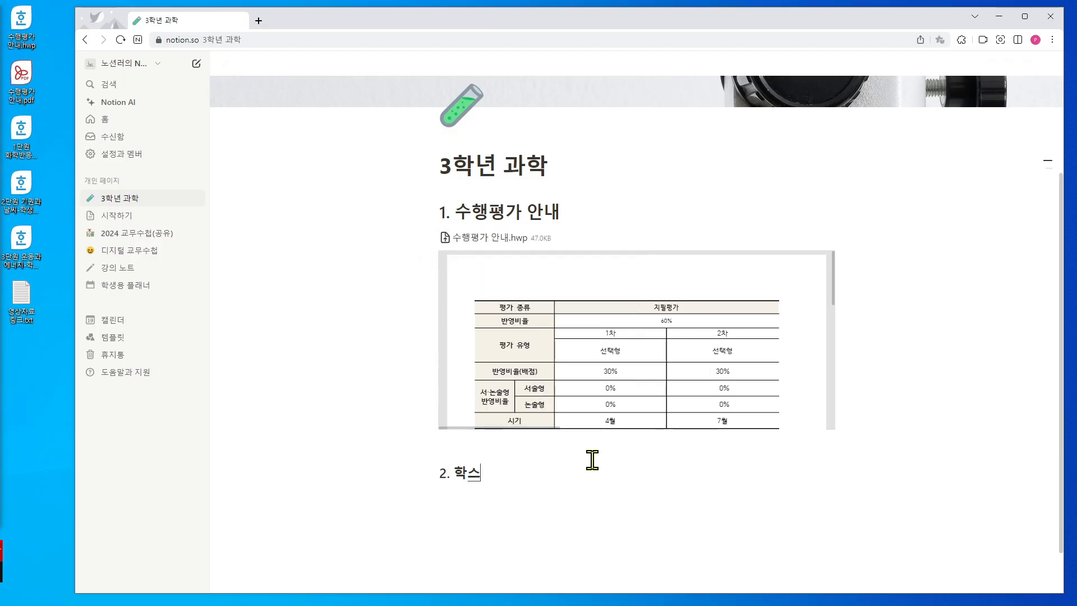
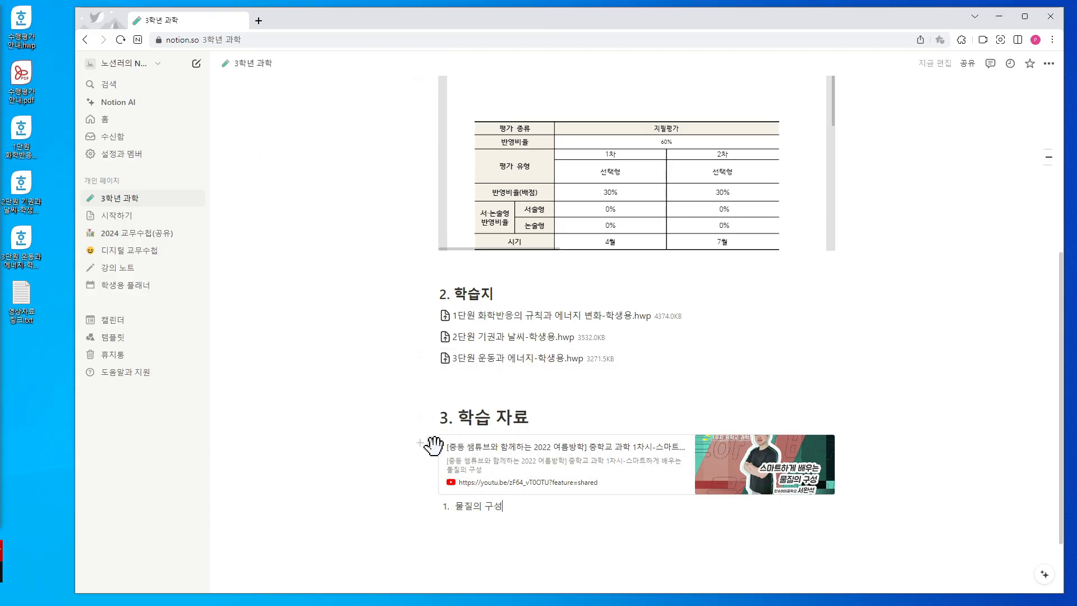
Move the YouTube bookmark under 3. 학습 자료 below the numbered item 물질의 구성
left_click_drag(431, 443, 446, 521)
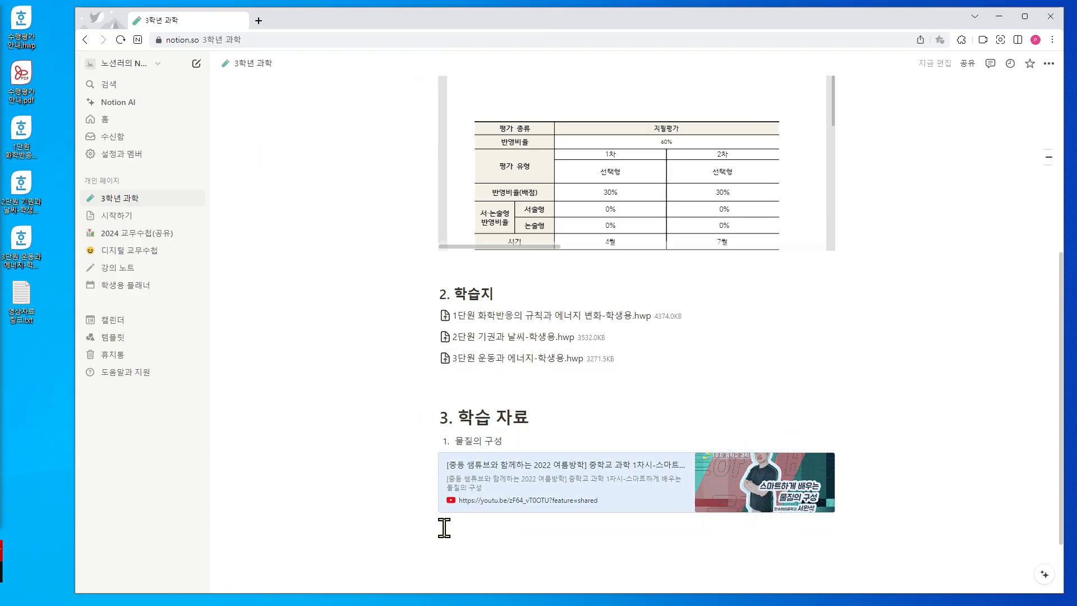
left_click(446, 522)
type("2.")
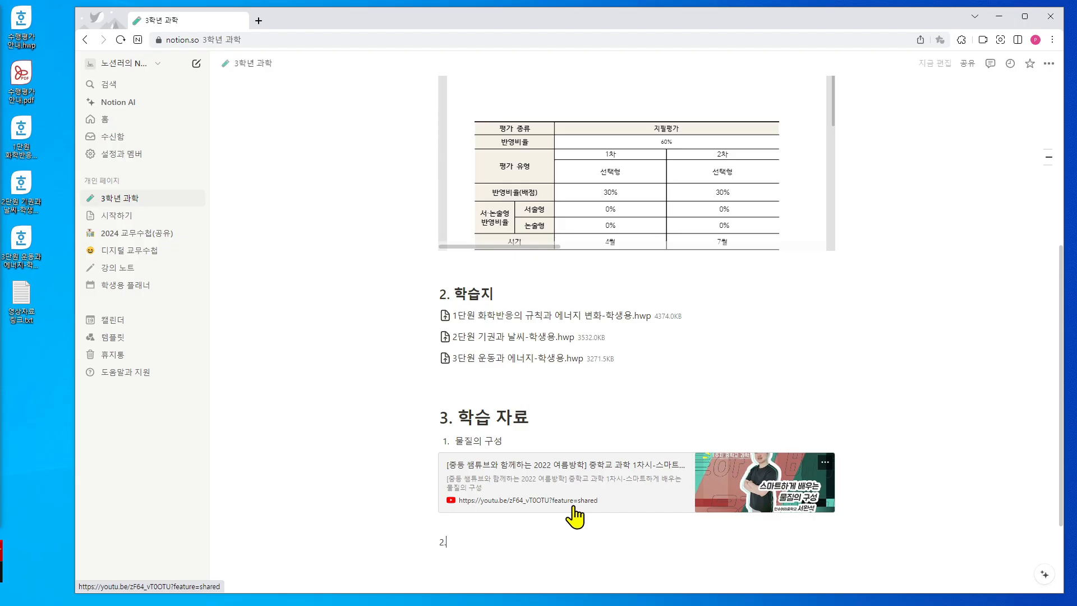
key("BackSpace")
type("https://youtu.be/kO6ZgAr3t1g?feature=shared")
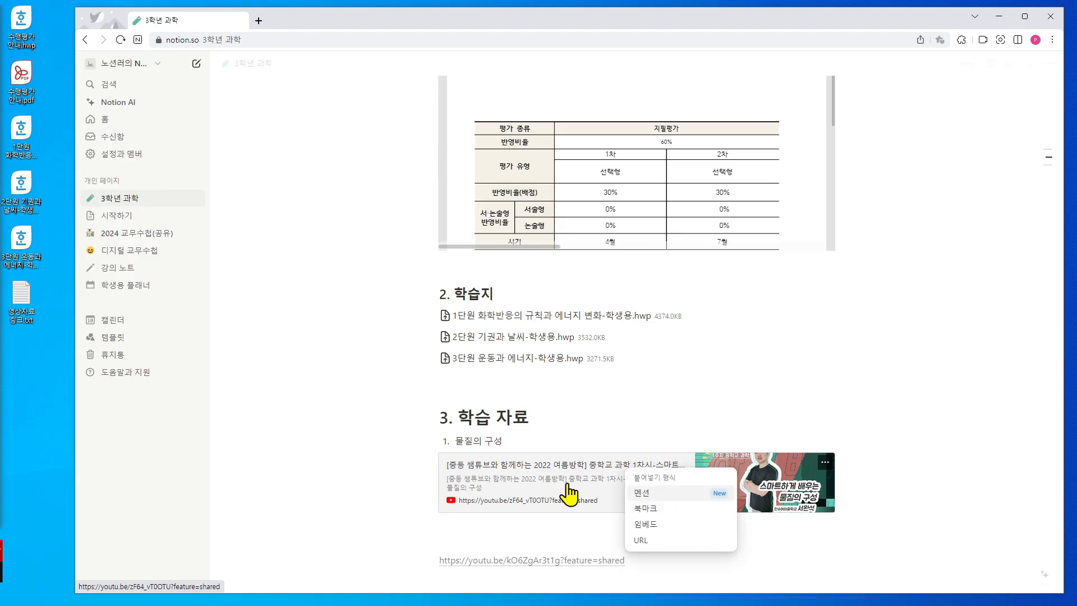
left_click(673, 508)
scroll(673, 515, "down", 1)
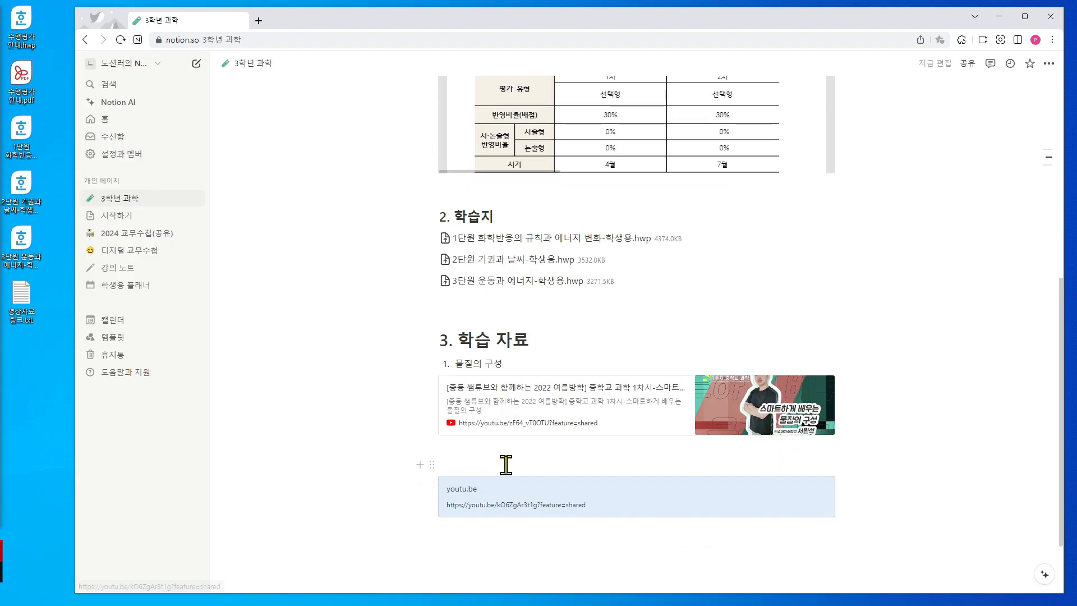
left_click(506, 464)
type("2. 전기")
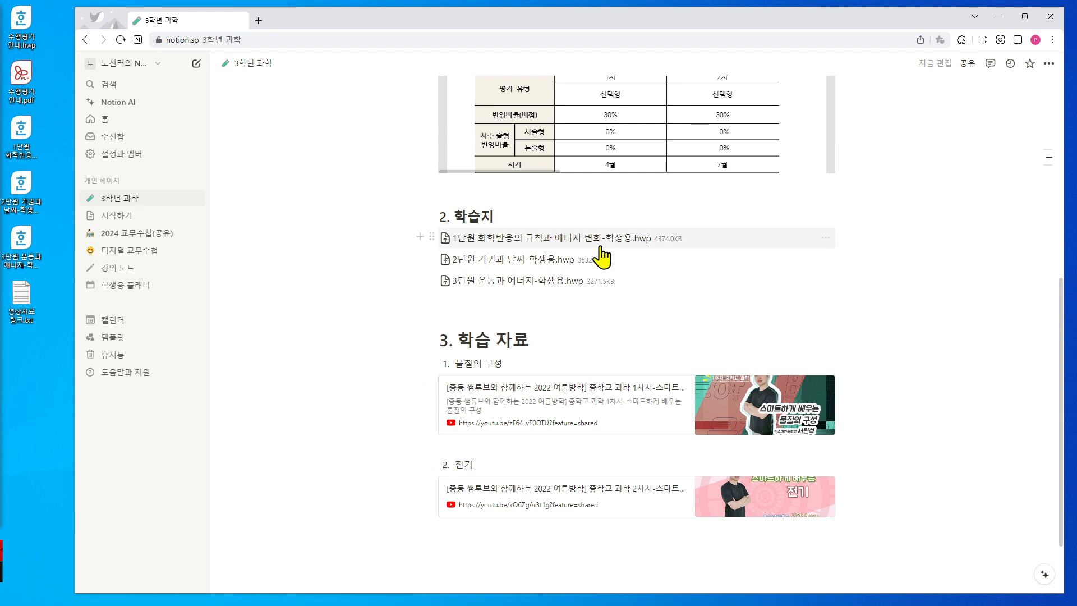
Publish the 3학년 과학 page to the web and copy its site link
scroll(646, 247, "up", 3)
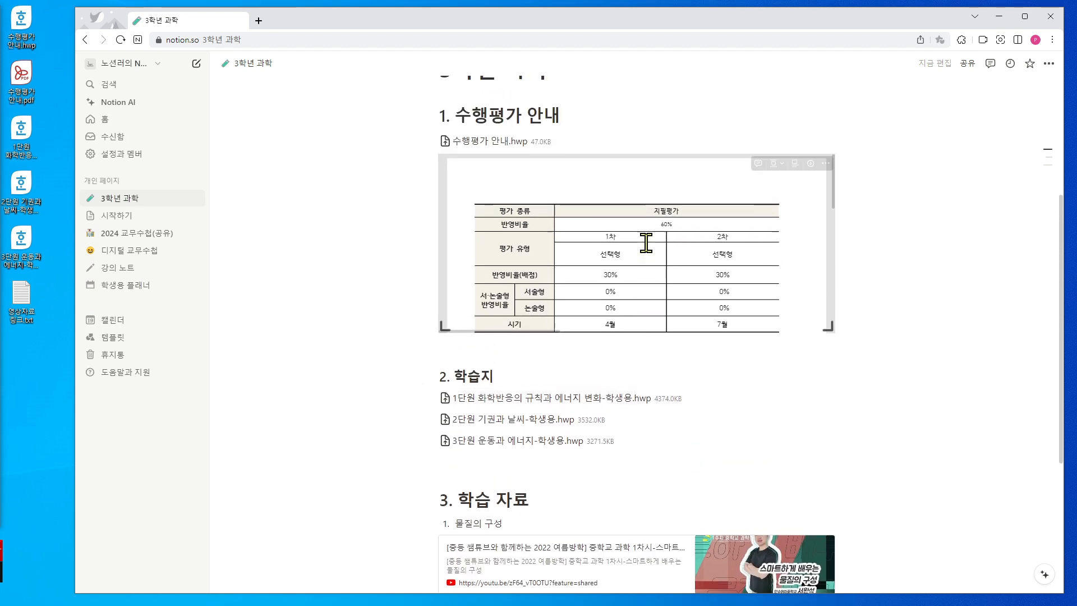
scroll(646, 242, "up", 2)
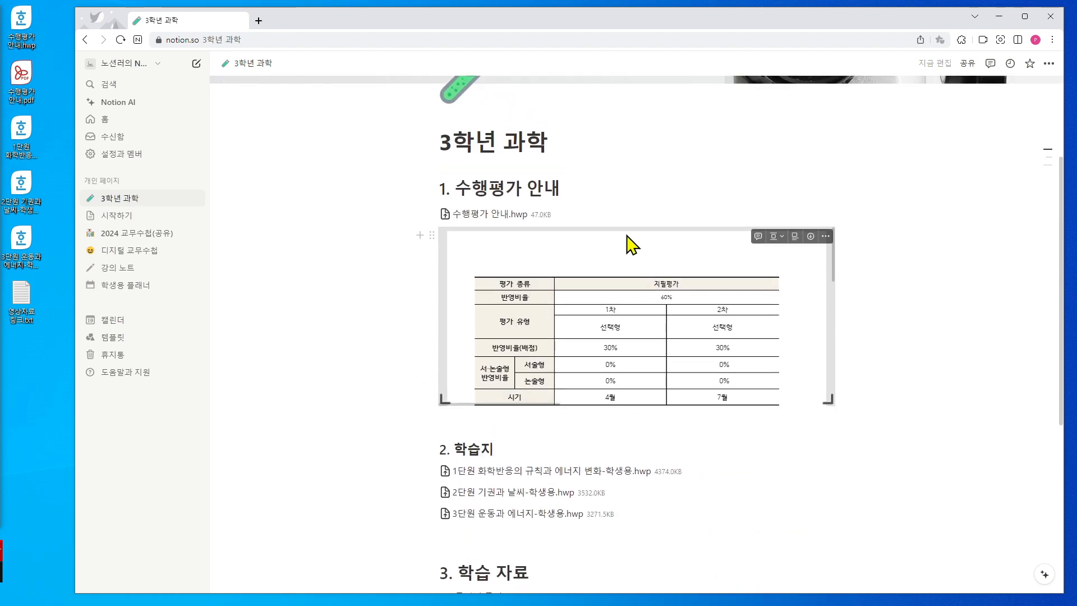
scroll(909, 234, "up", 2)
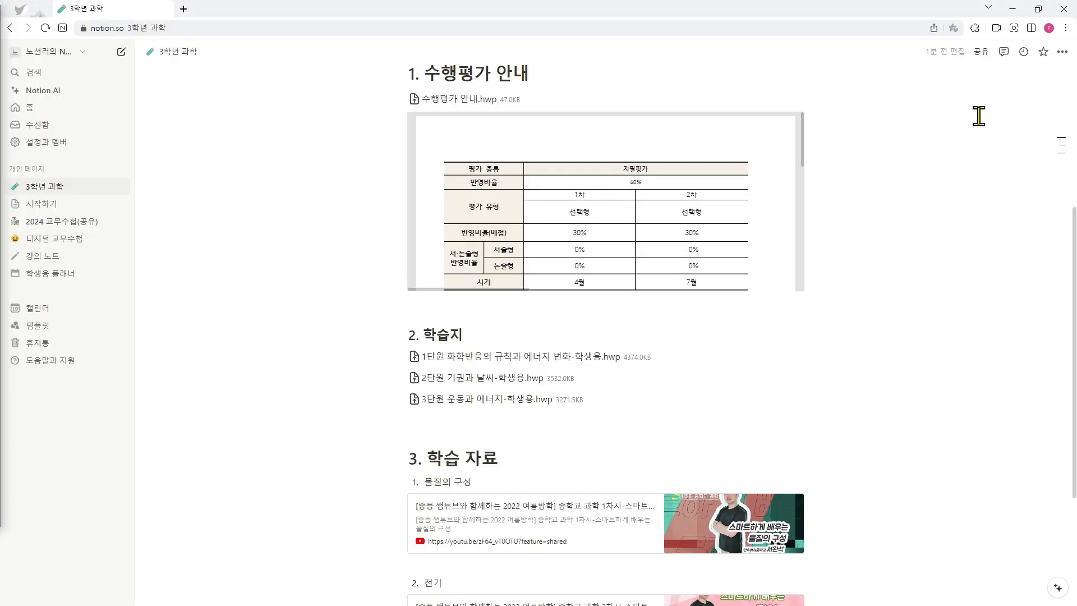
left_click(982, 52)
left_click(823, 77)
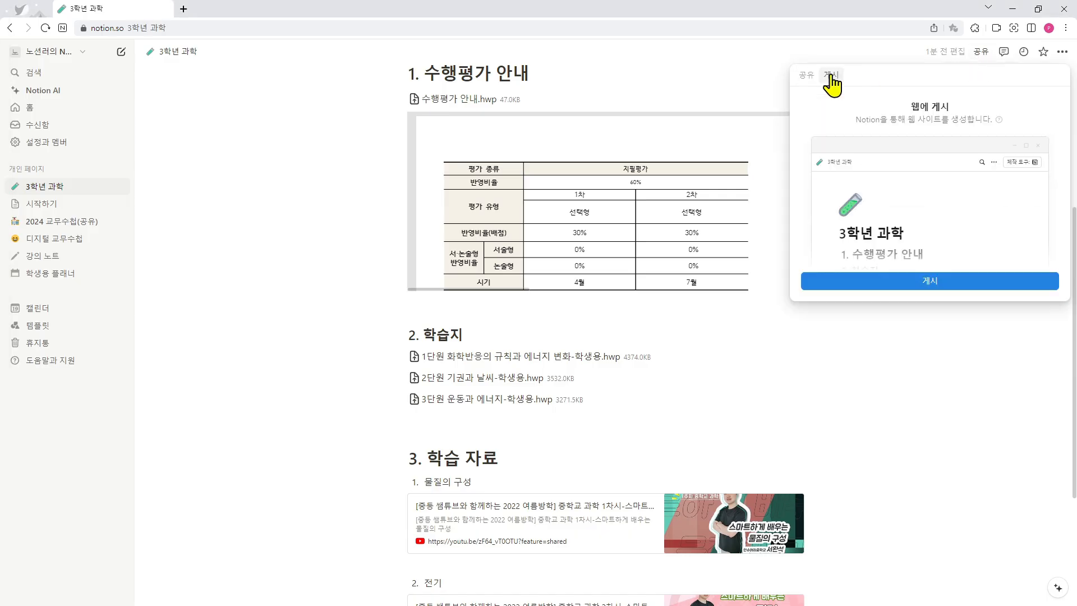
left_click(956, 287)
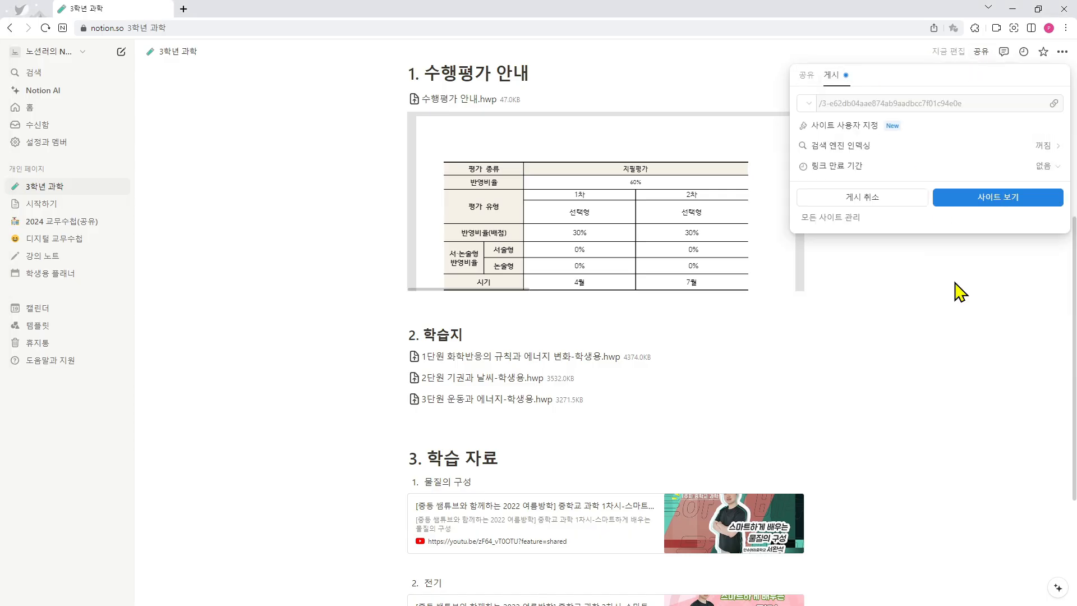
left_click(1055, 104)
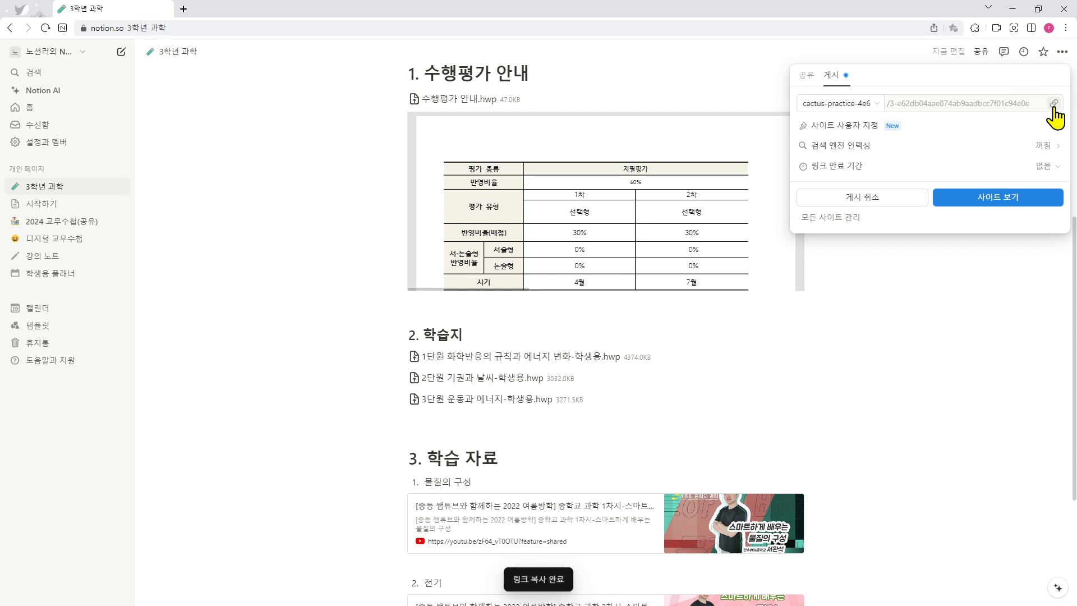
Customize the site's header by turning off 템플릿으로 복제, and publish the changes
left_click(837, 127)
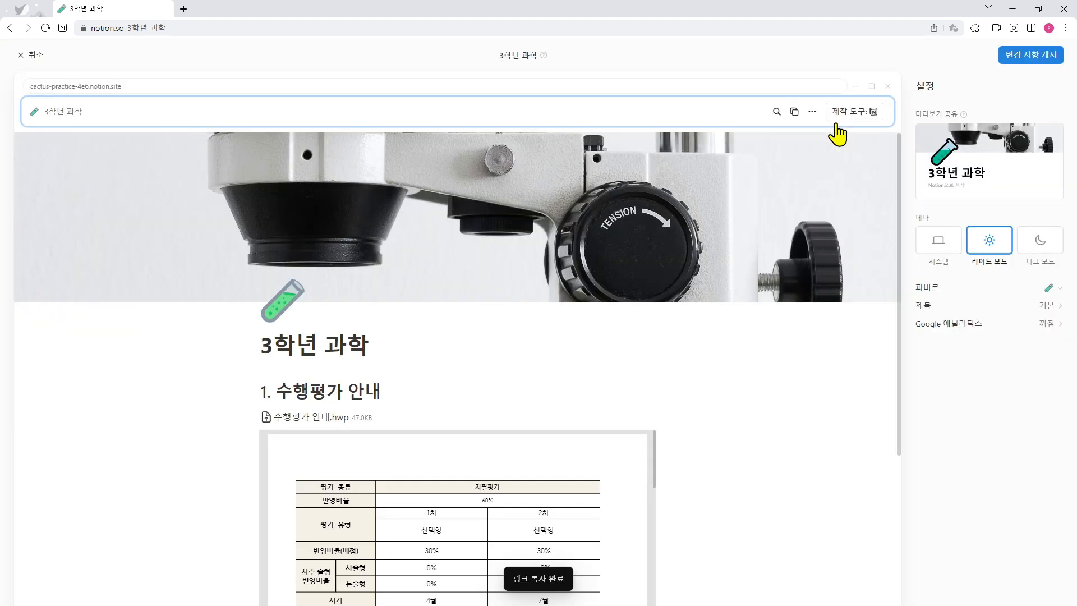
left_click(1046, 311)
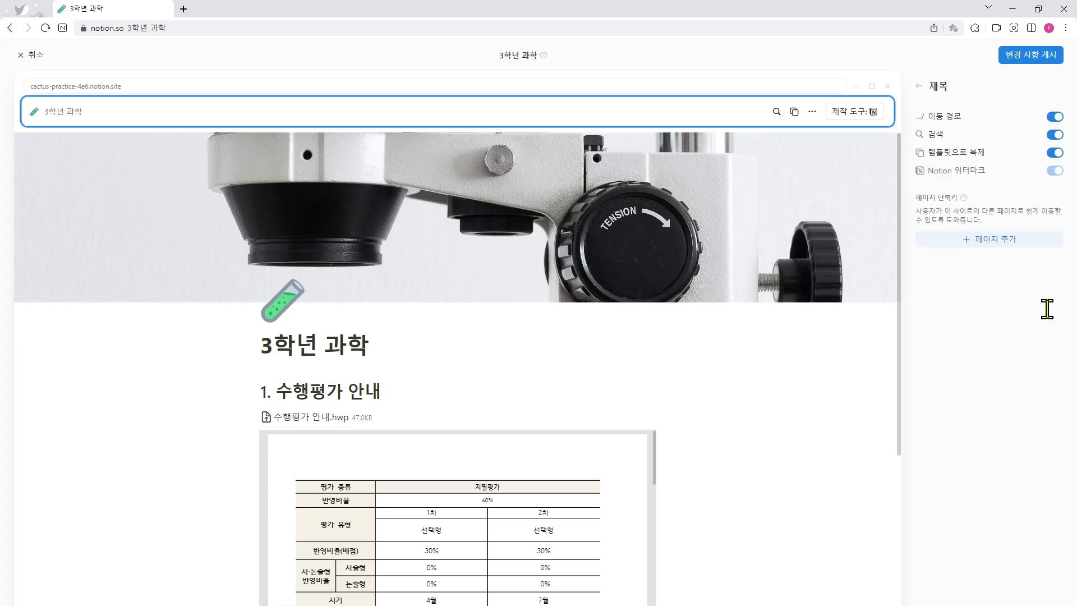
left_click(1062, 154)
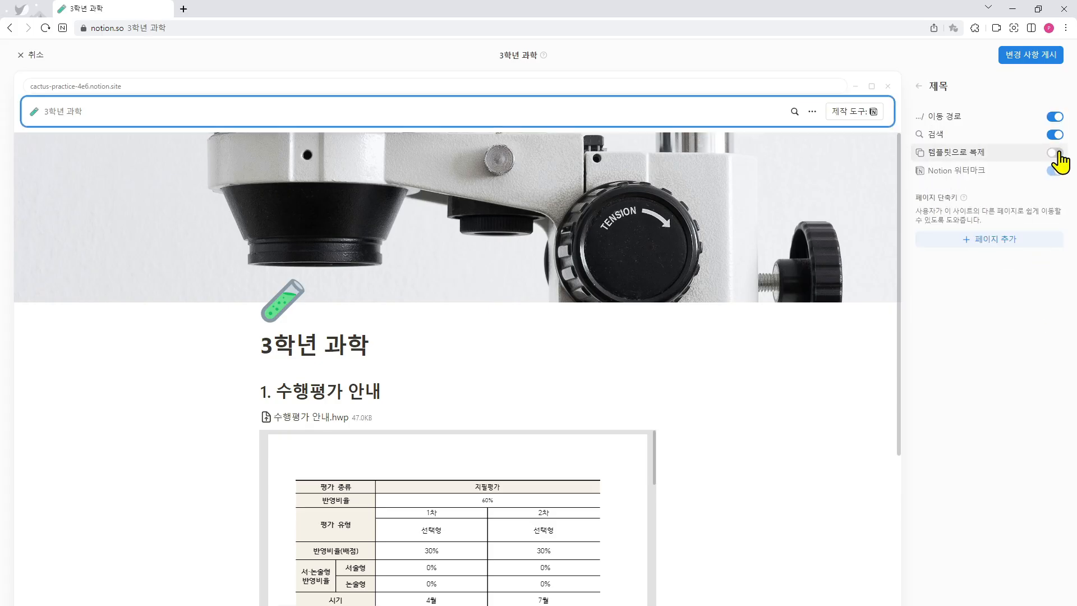
left_click(1032, 56)
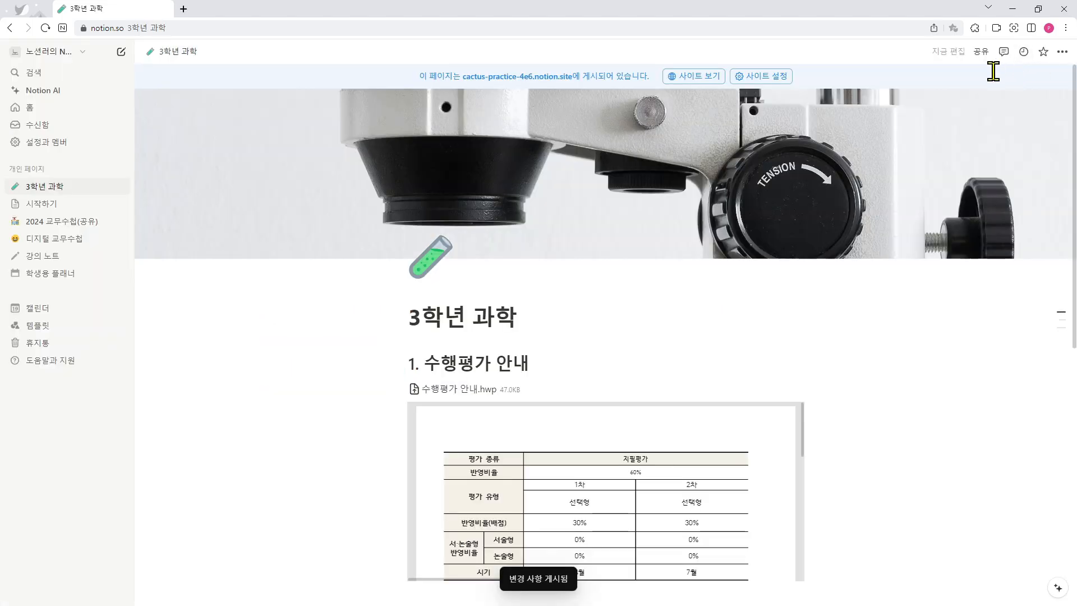
Open the copied site link of the 3학년 과학 page in a new browser tab
left_click(183, 9)
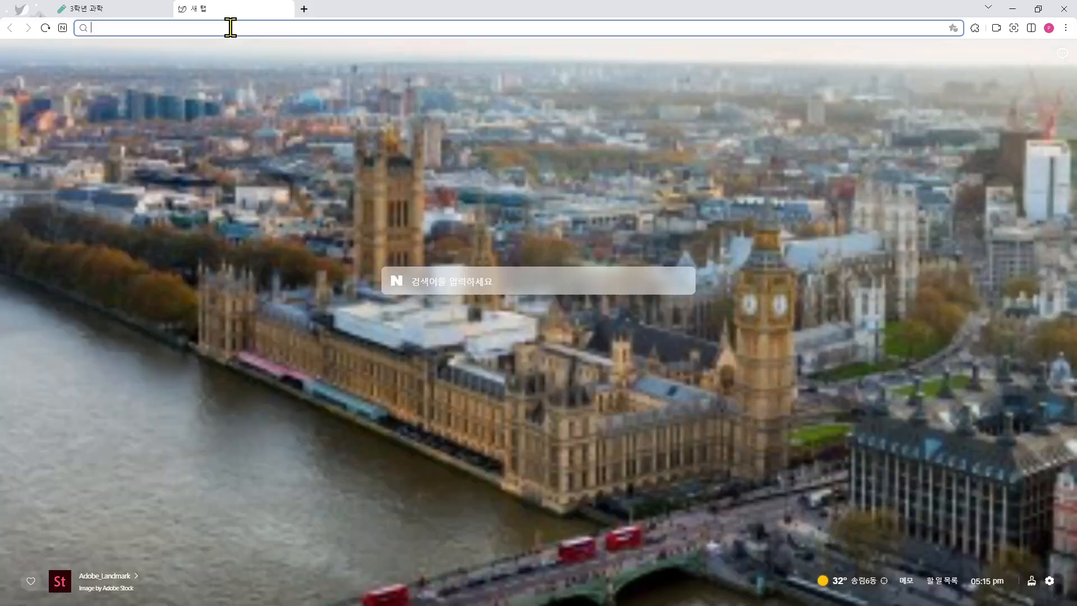
key("ctrl+v")
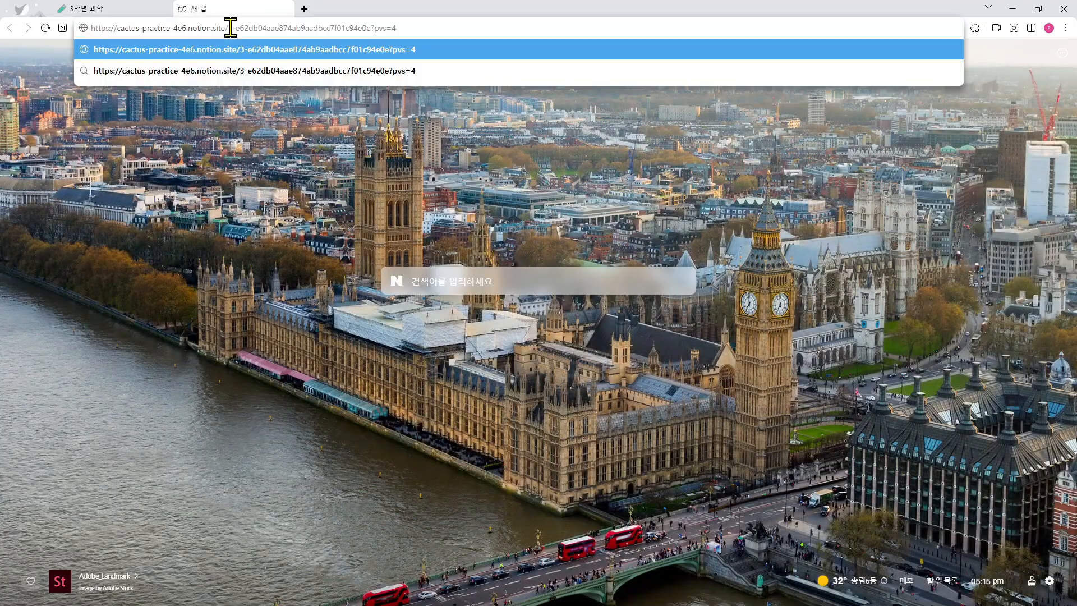
key("Return")
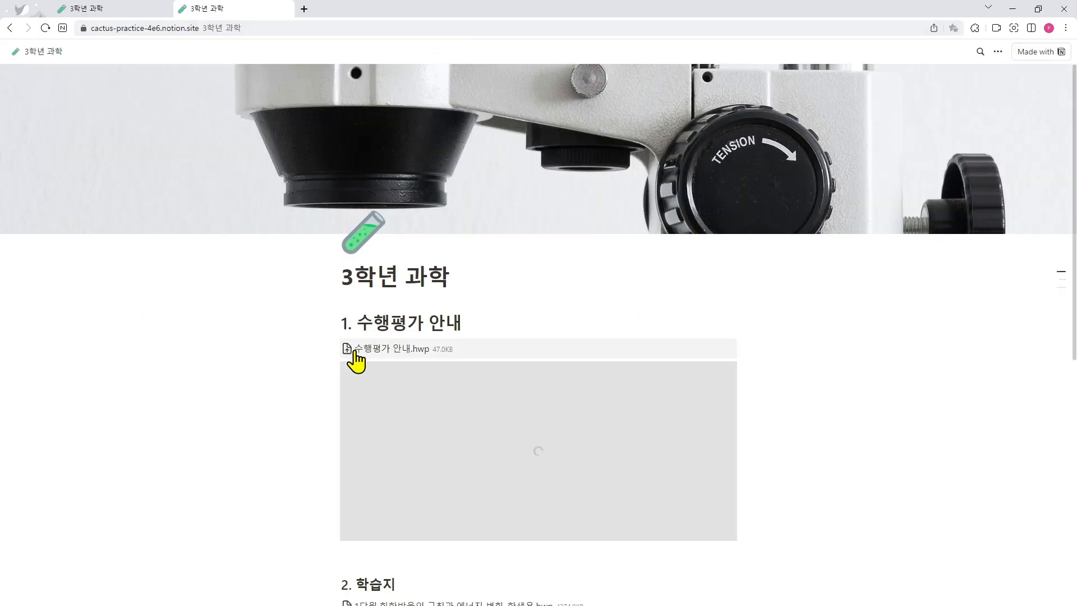
Test opening the 수행평가 안내.hwp attachment on the published site, and review the page down to the video bookmarks
left_click(367, 350)
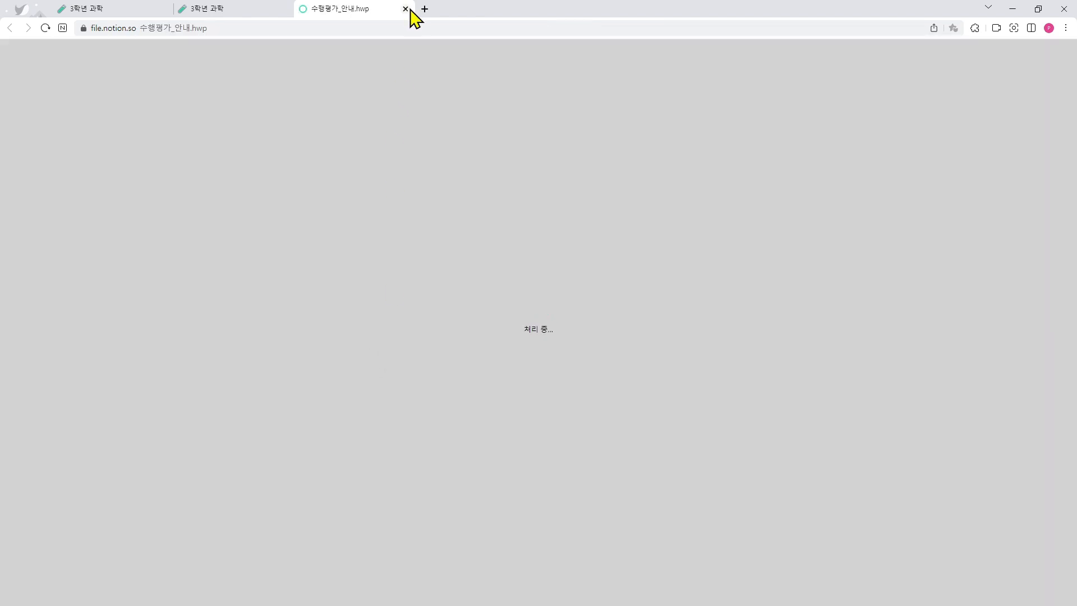
left_click(407, 8)
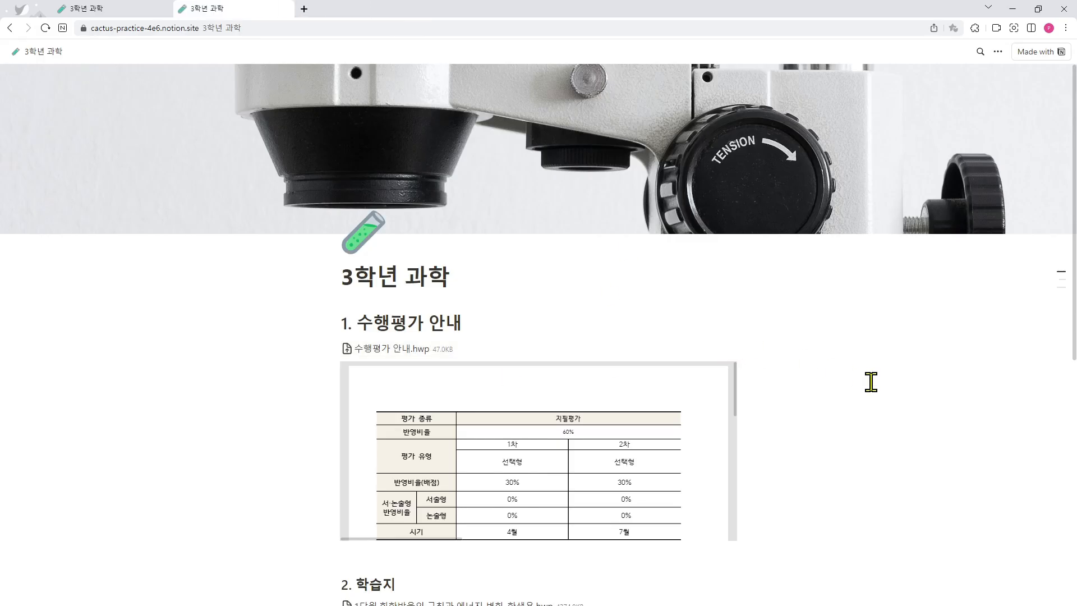
scroll(866, 385, "down", 1)
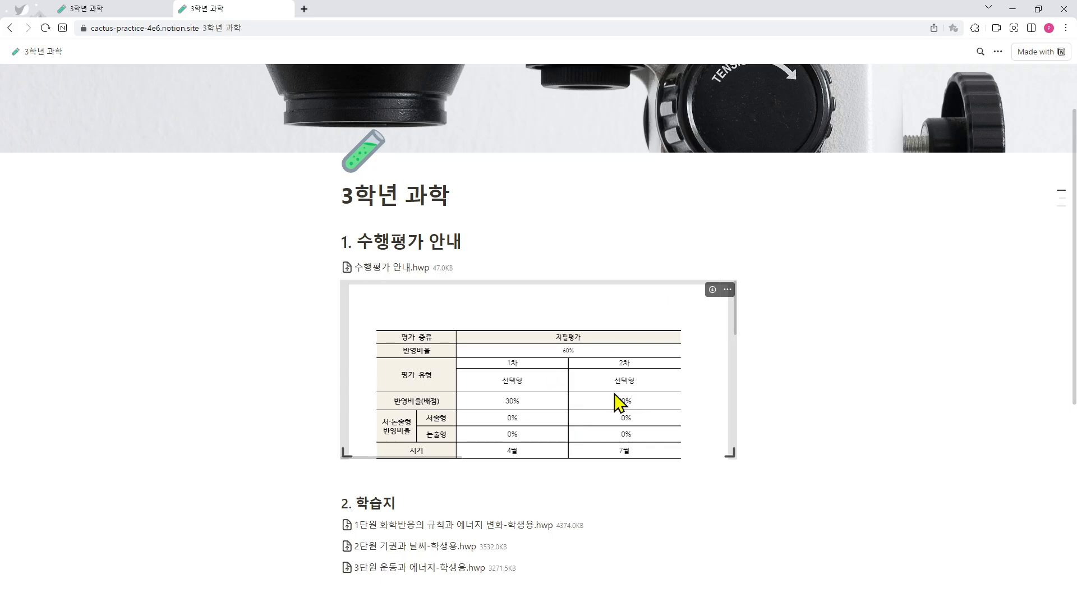
scroll(617, 393, "down", 1)
scroll(618, 393, "down", 2)
scroll(824, 445, "down", 2)
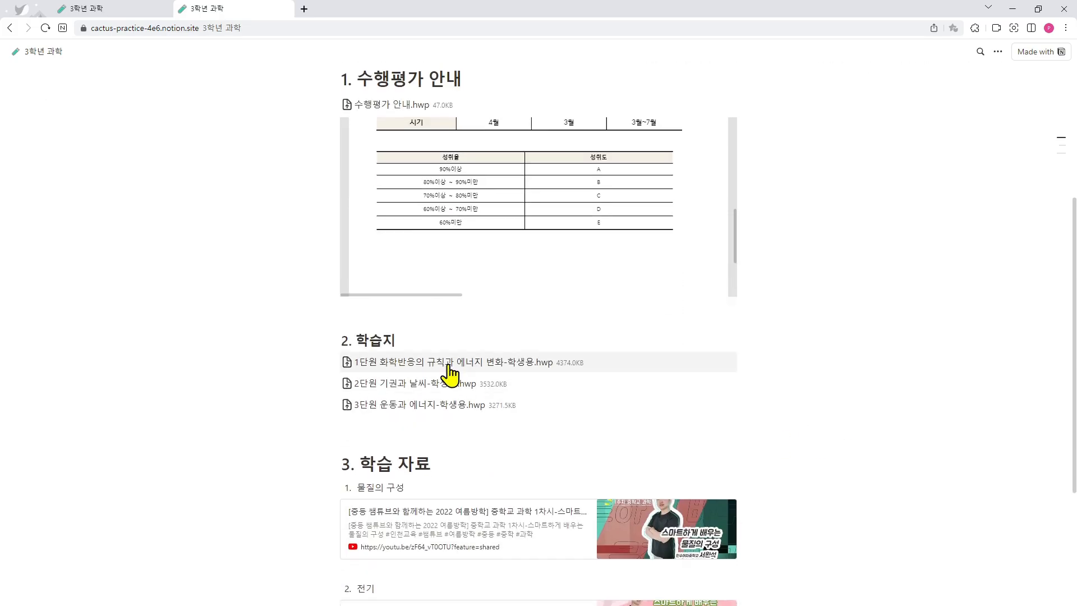
scroll(819, 407, "down", 2)
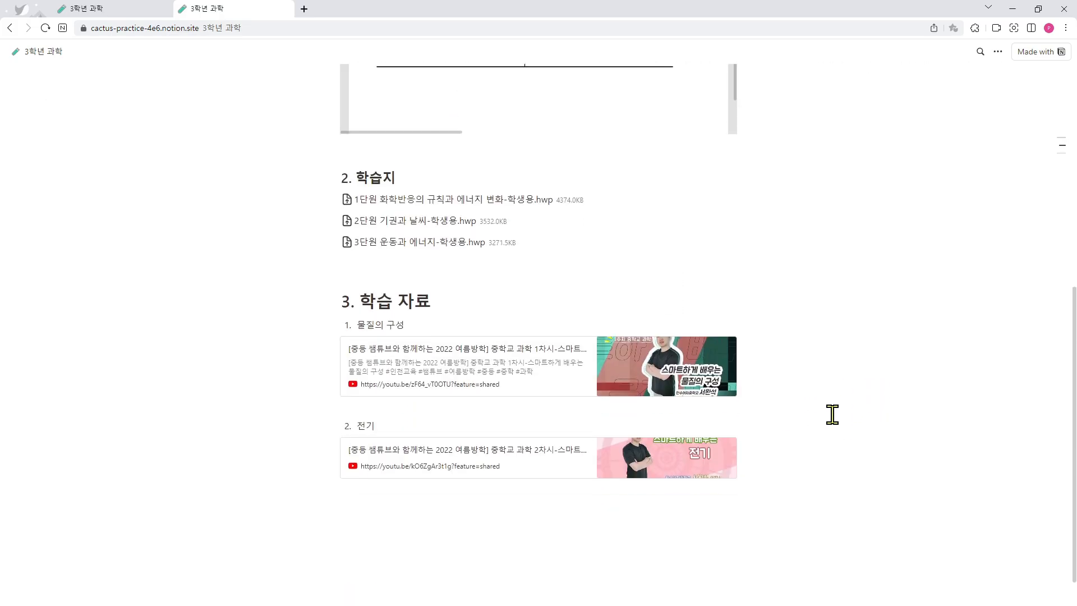
scroll(833, 415, "down", 1)
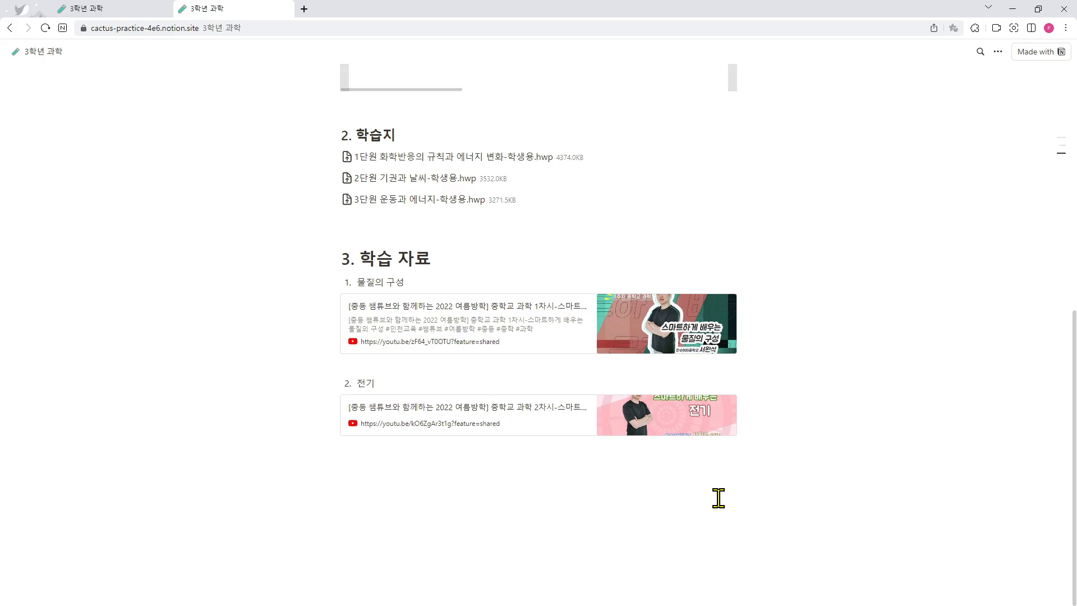
scroll(718, 497, "up", 6)
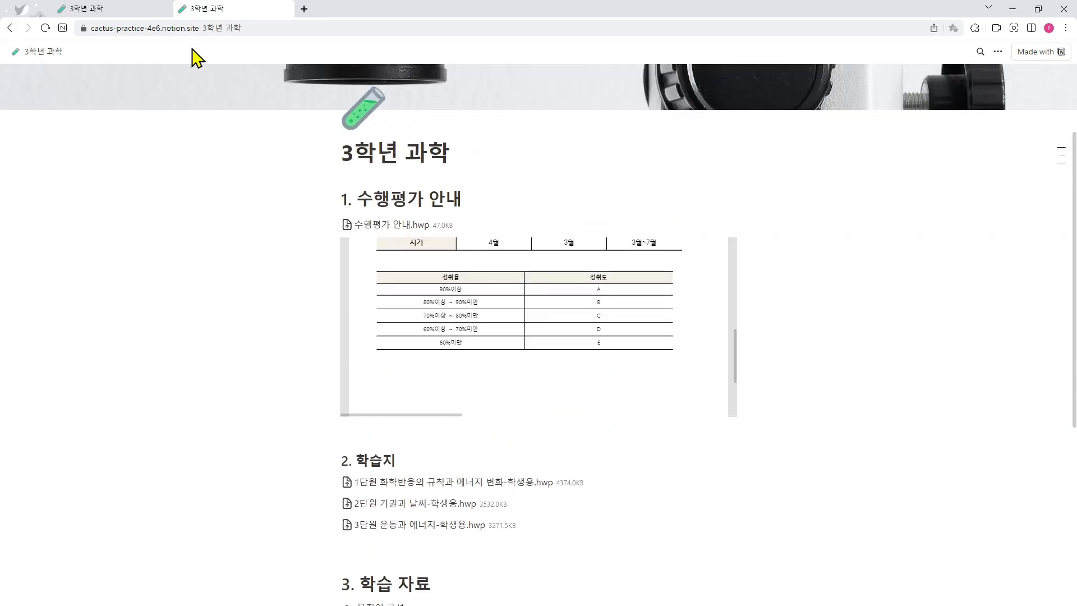
Return to the editable 3학년 과학 page and append " - 수정" to the heading "1. 수행평가 안내"
left_click(126, 10)
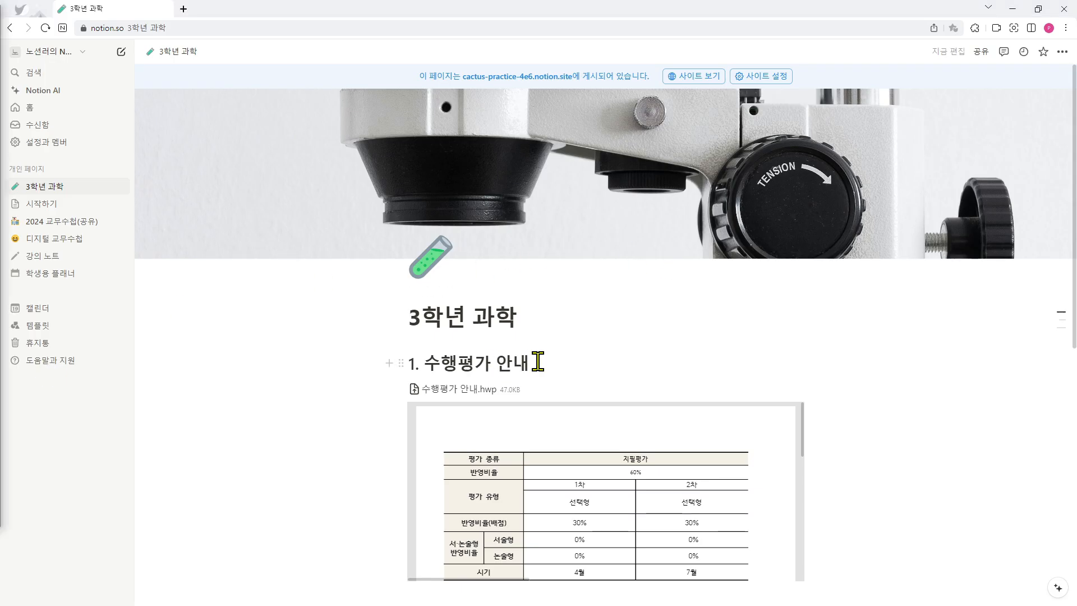
left_click(538, 362)
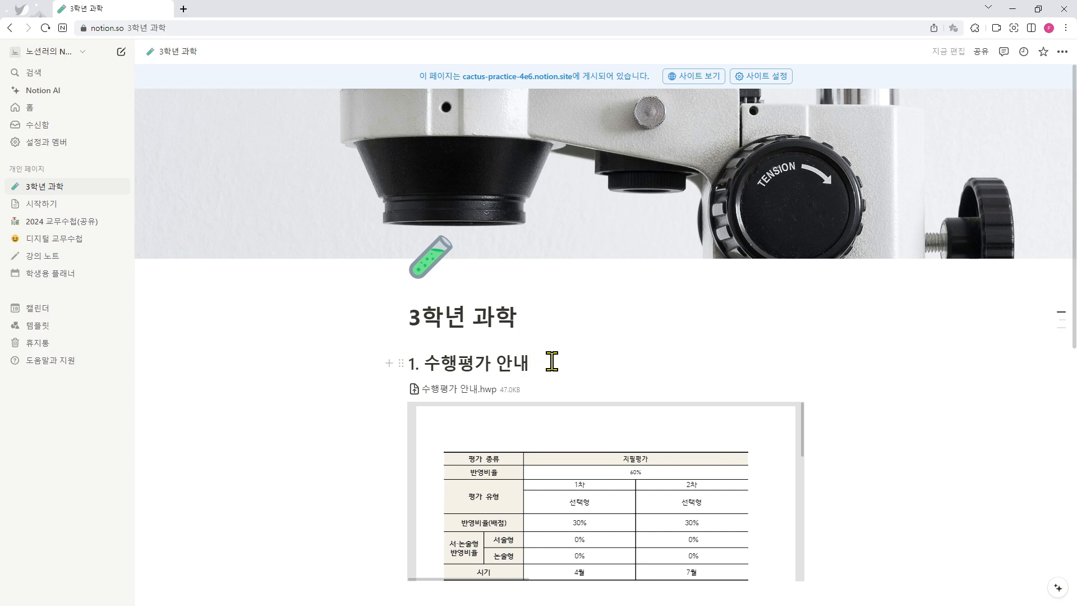
type("- ")
type("조정")
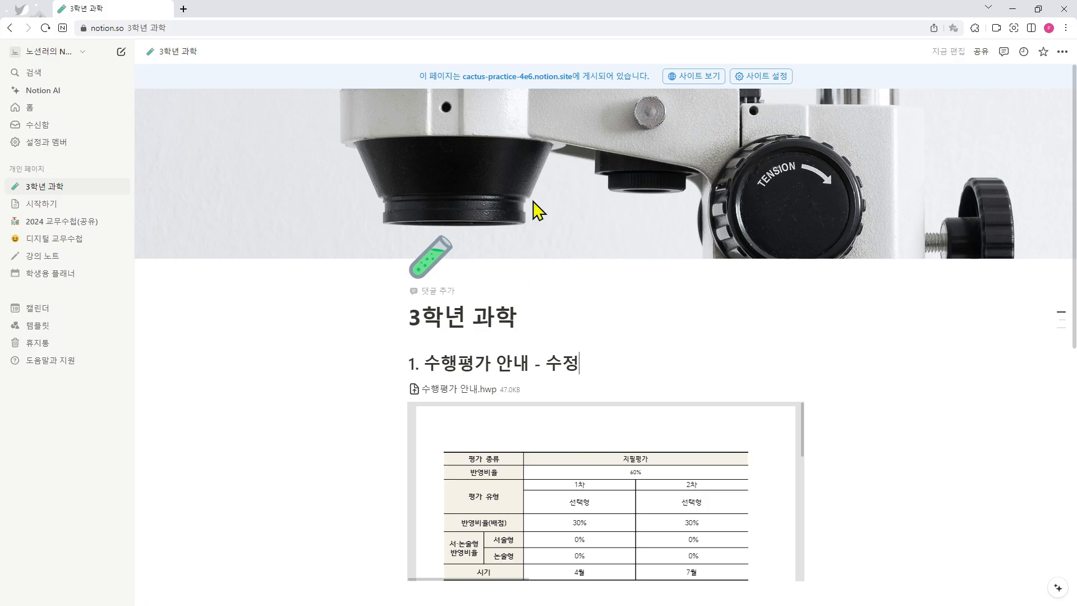
Reload the published site from its copied link to check the edited 수행평가 안내 heading, and return to the editable page
left_click(708, 84)
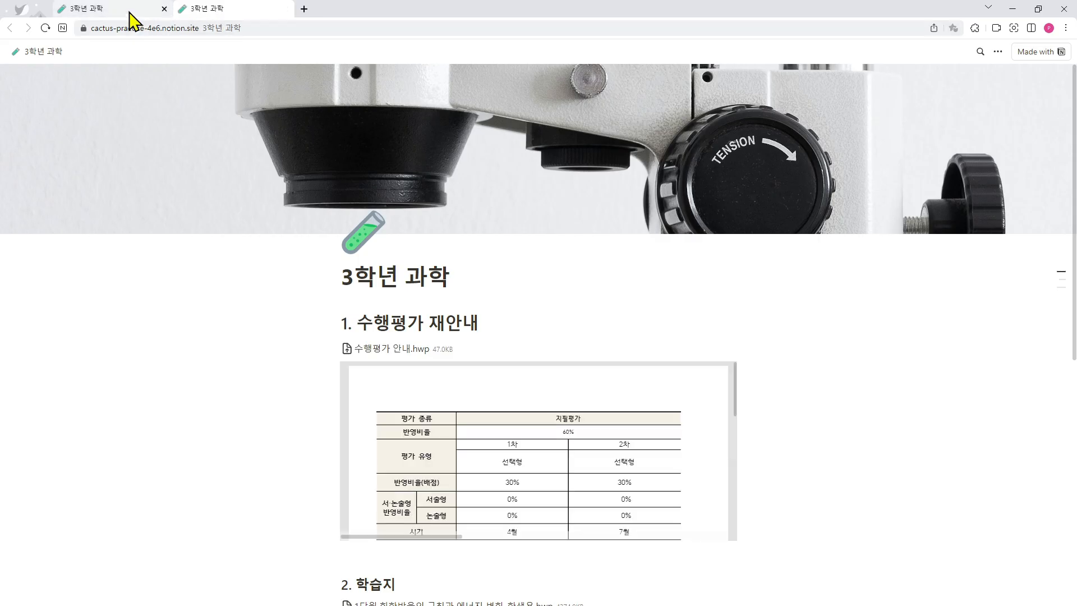
left_click(289, 28)
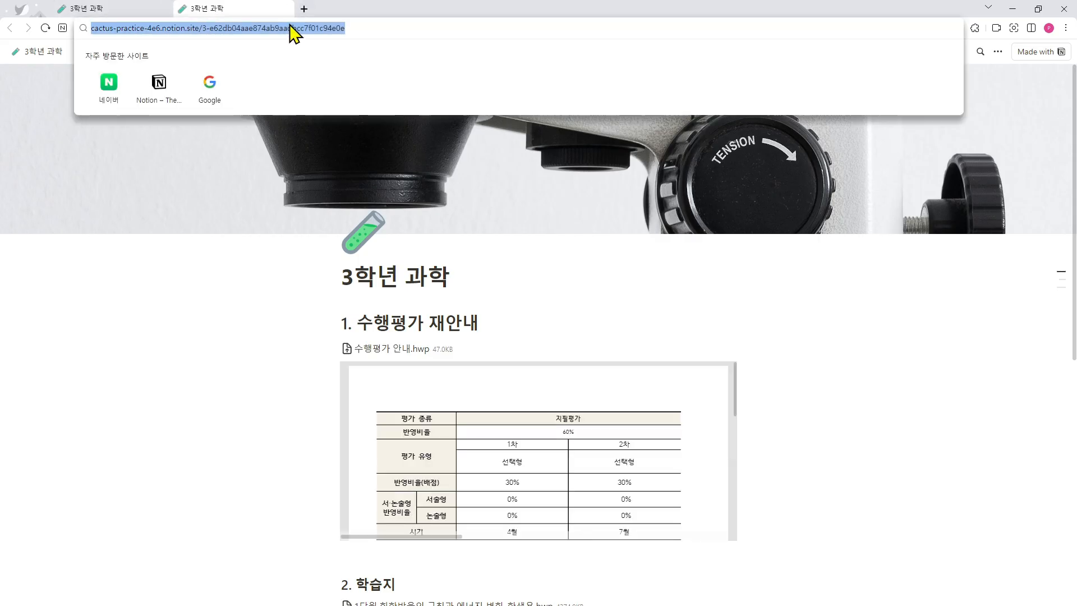
key("ctrl+v")
key("Return")
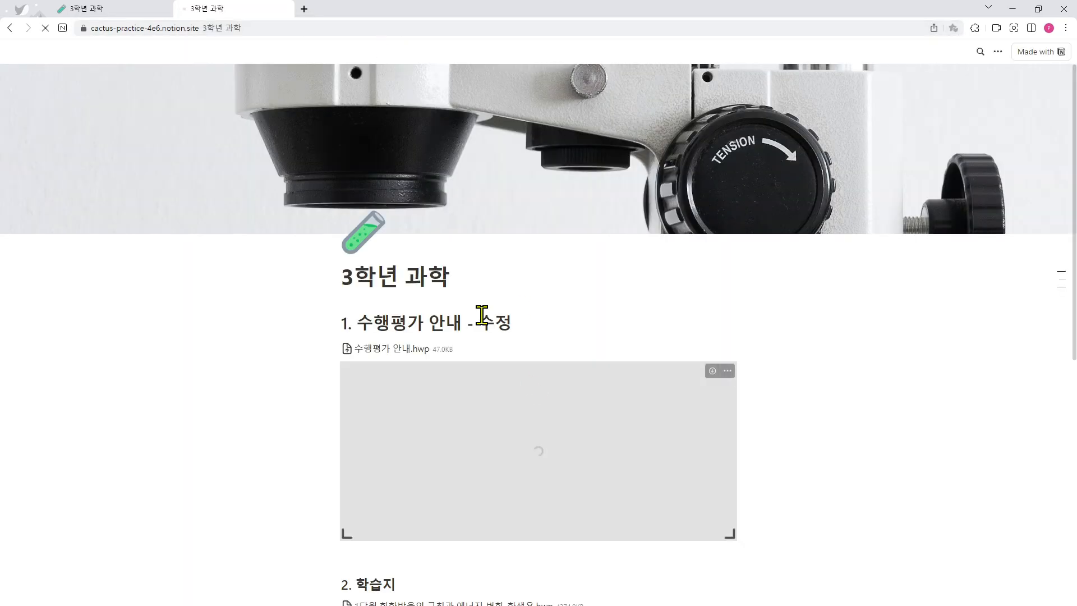
left_click(129, 10)
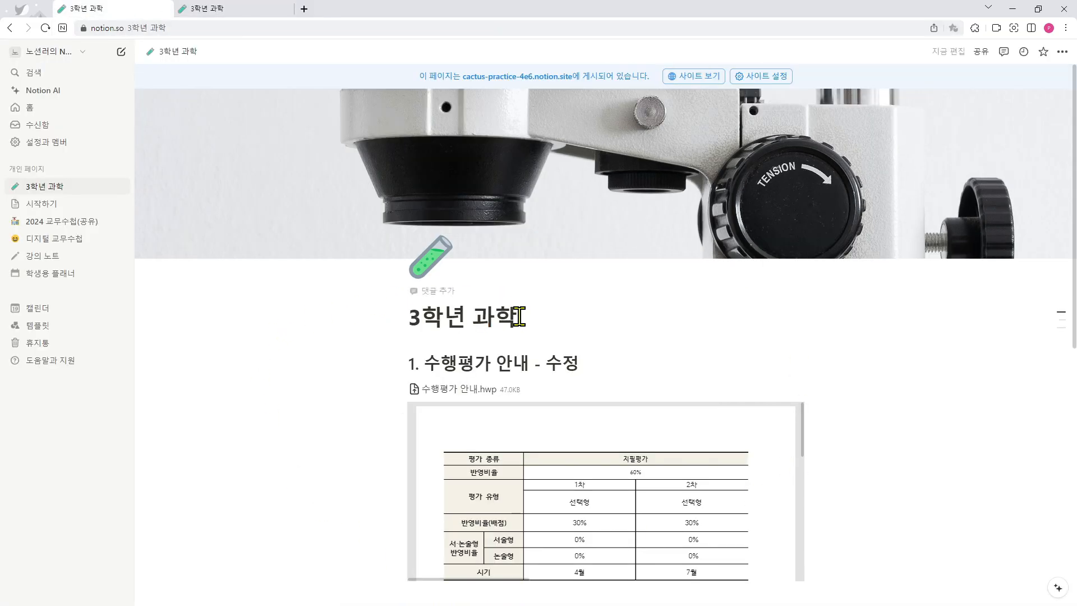